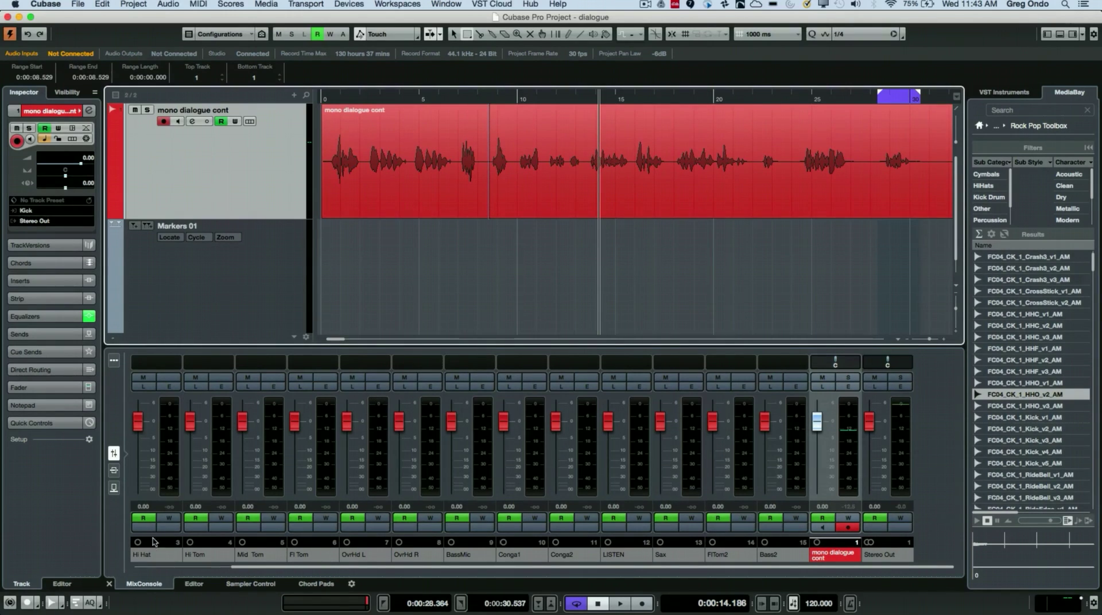
Step: Open the 'mono dialogue cont' event in the Sample Editor with its regions list shown beside the waveform
click(194, 583)
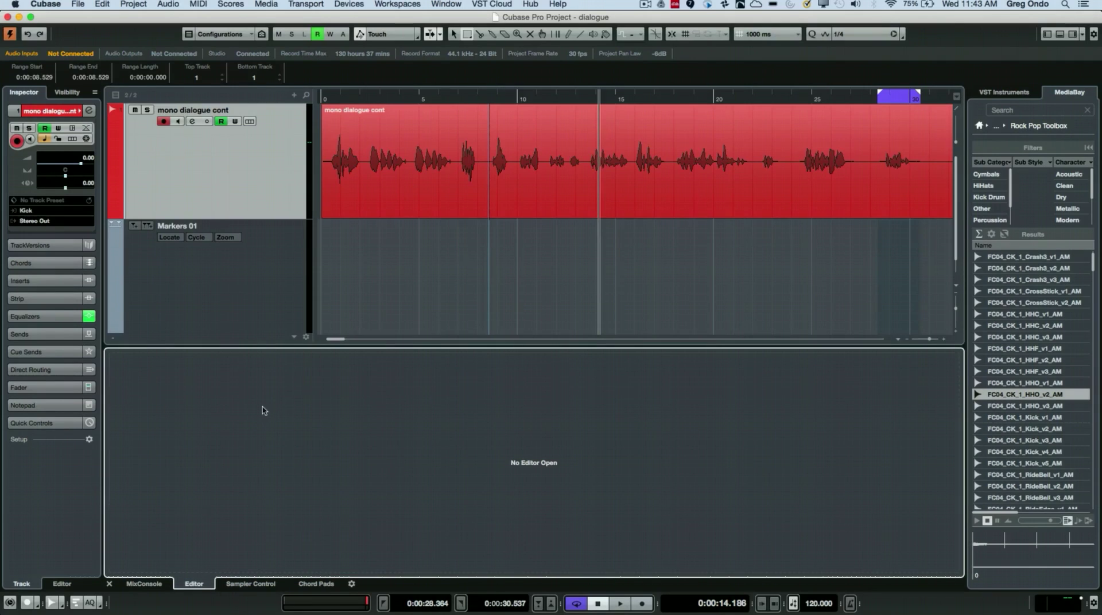
click(401, 174)
right_click(418, 154)
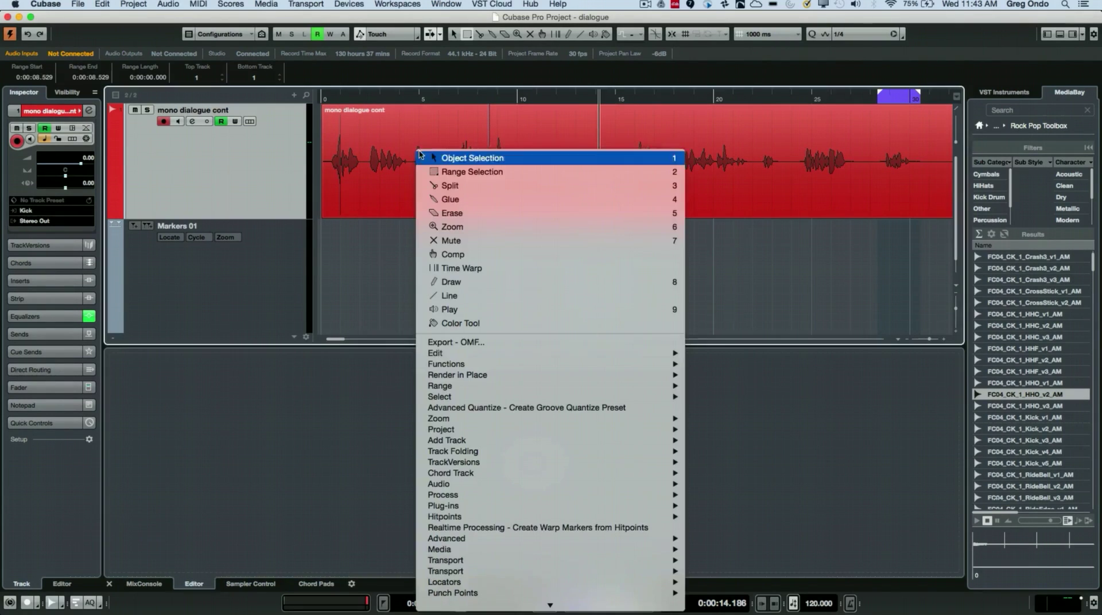
click(424, 156)
double_click(424, 156)
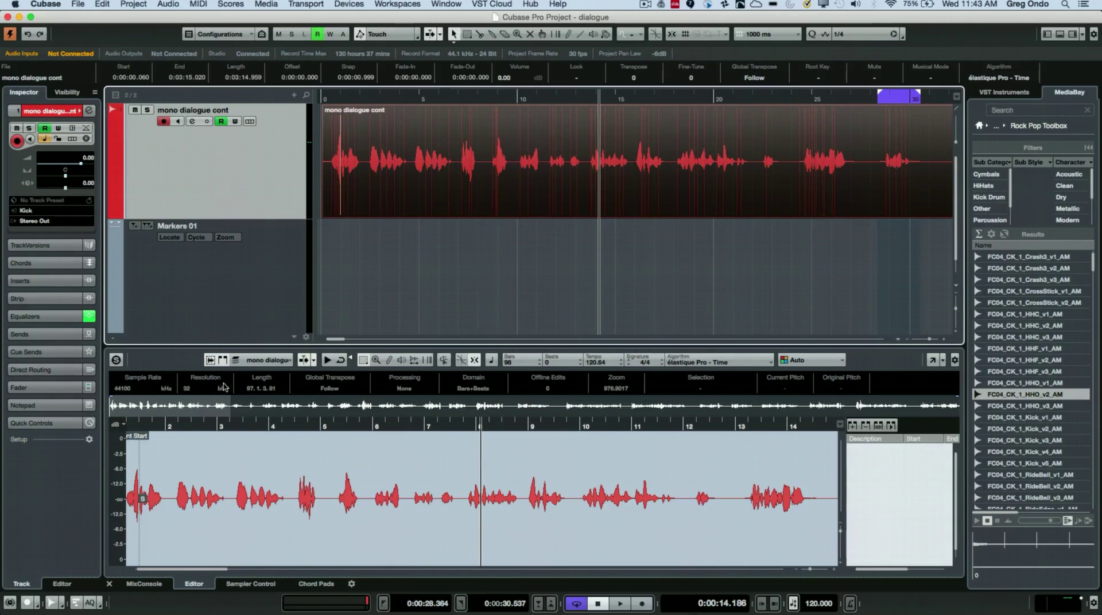
click(222, 361)
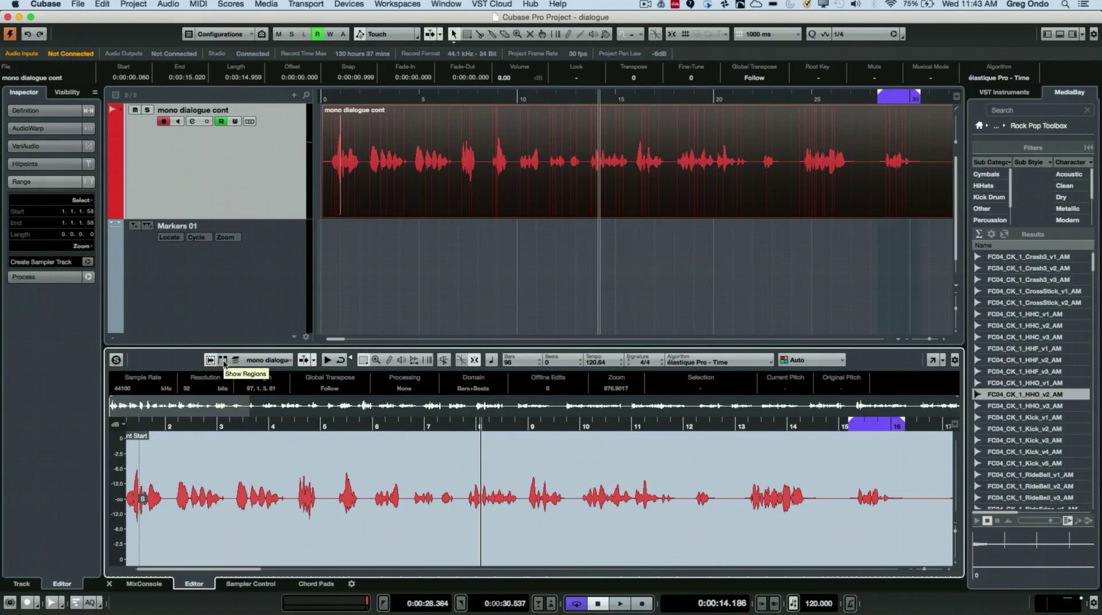
click(222, 361)
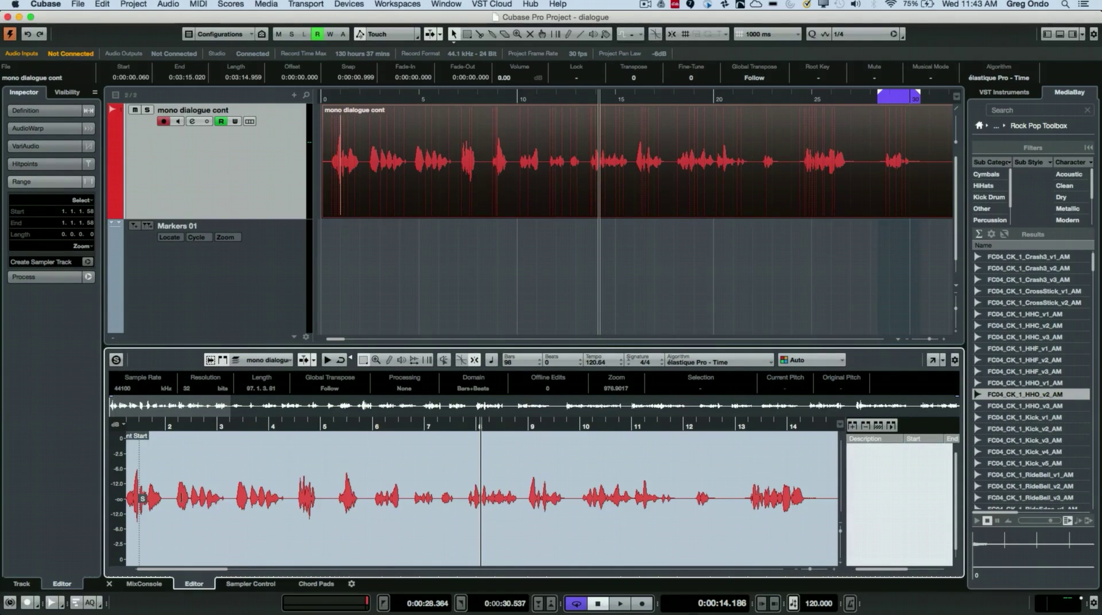
Step: Zoom the waveform and play through the dialogue to locate the phrase
right_click(205, 461)
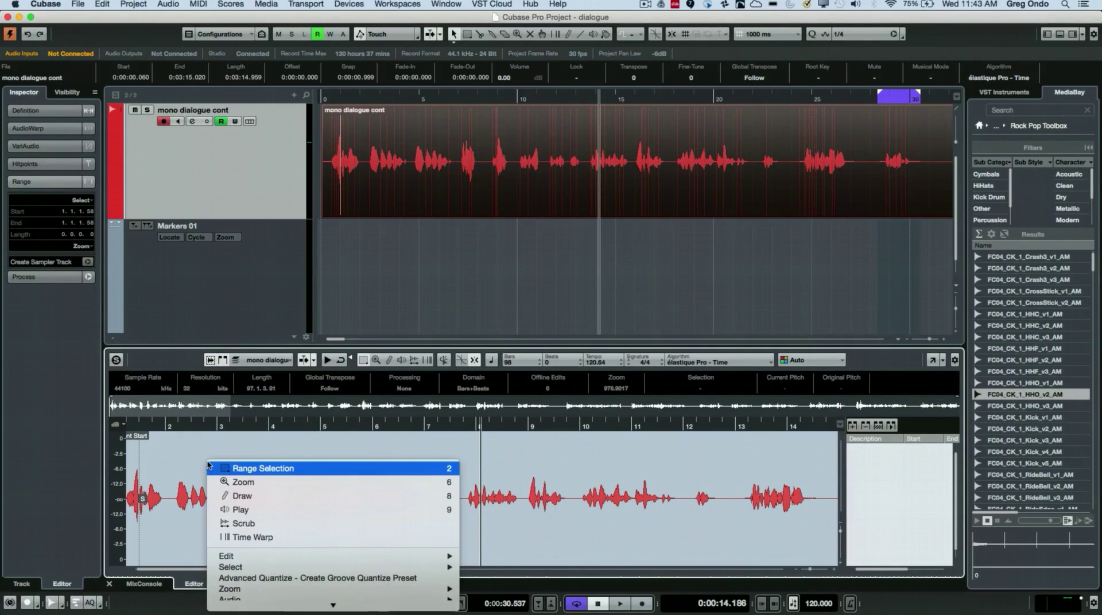
click(208, 466)
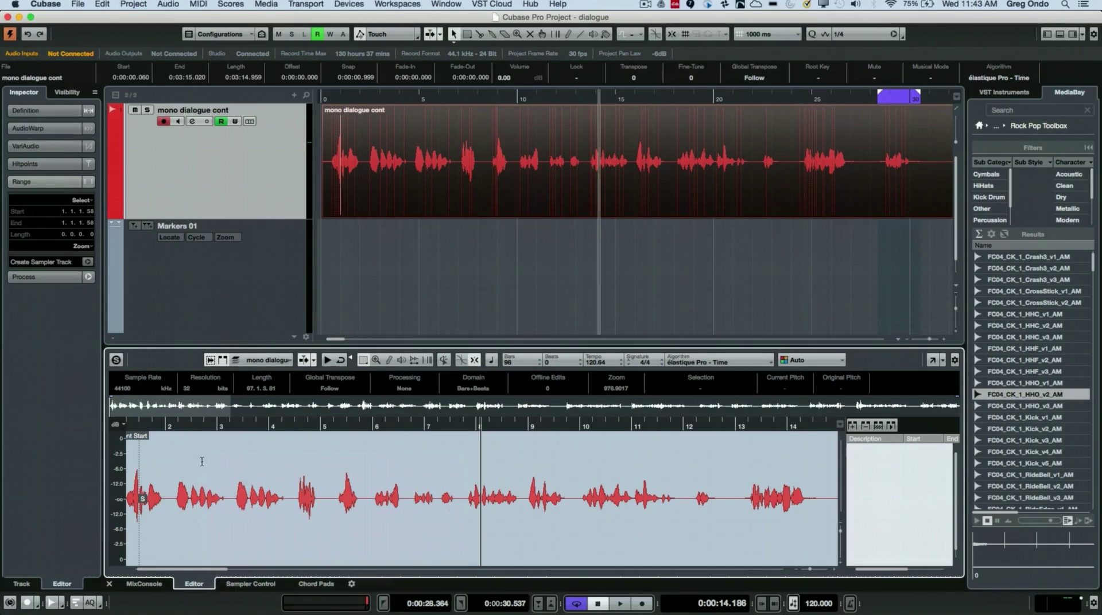
click(185, 429)
drag(184, 429, 146, 422)
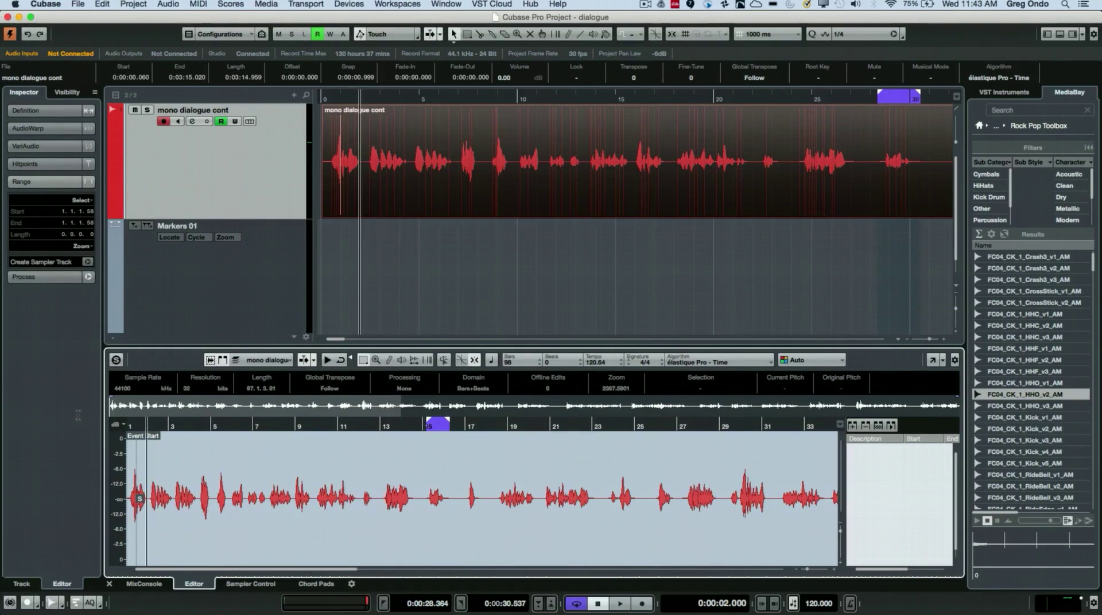
key(space)
key(h)
key(h)
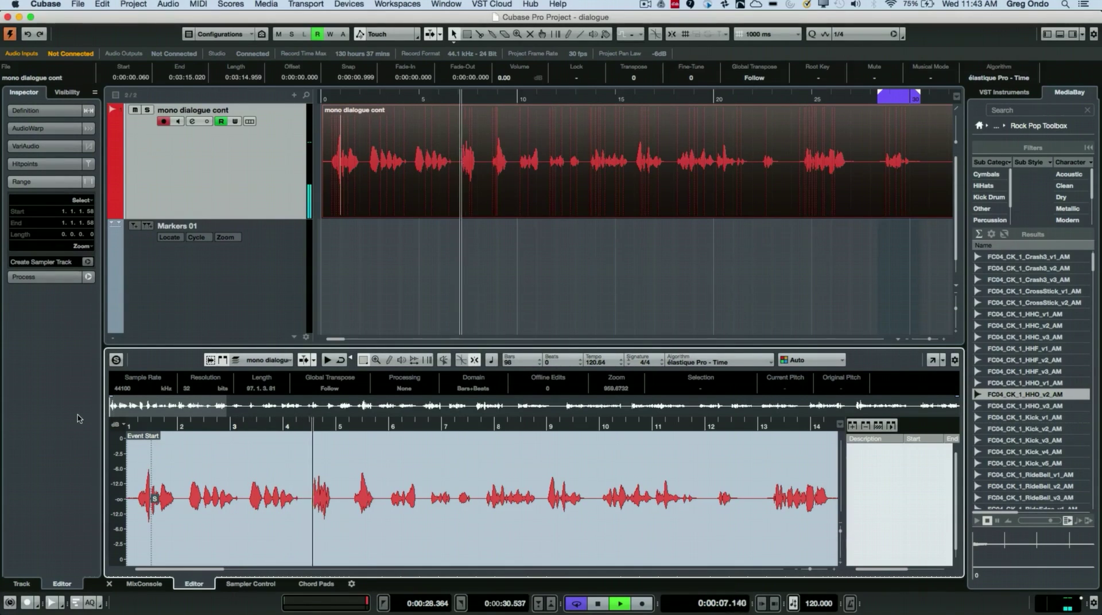
key(space)
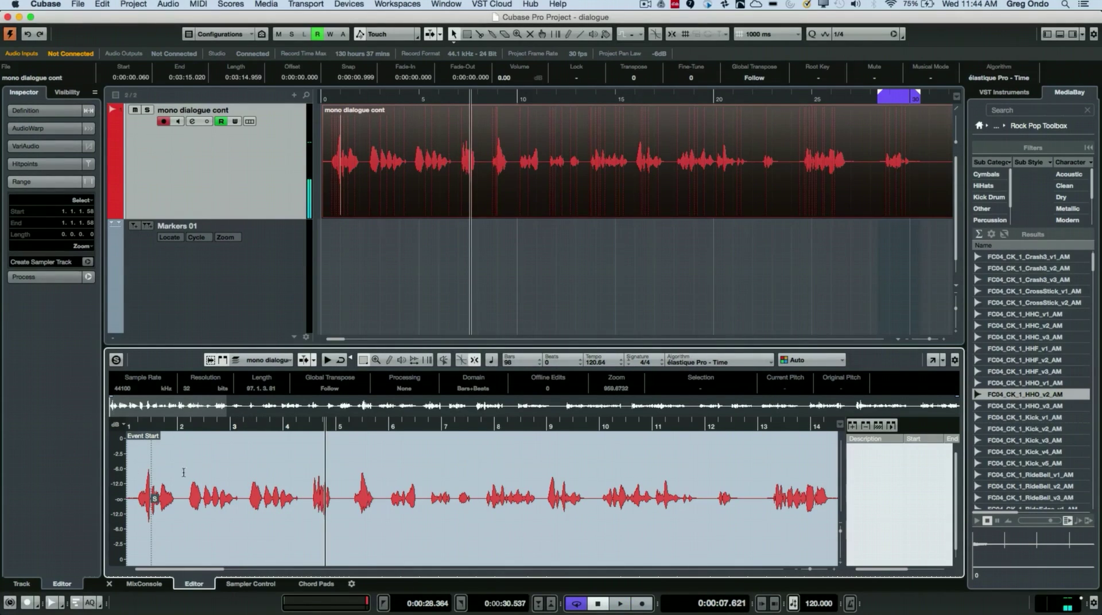
Step: Select the spoken phrase around bars 3–4 and audition the selection
drag(242, 474, 303, 471)
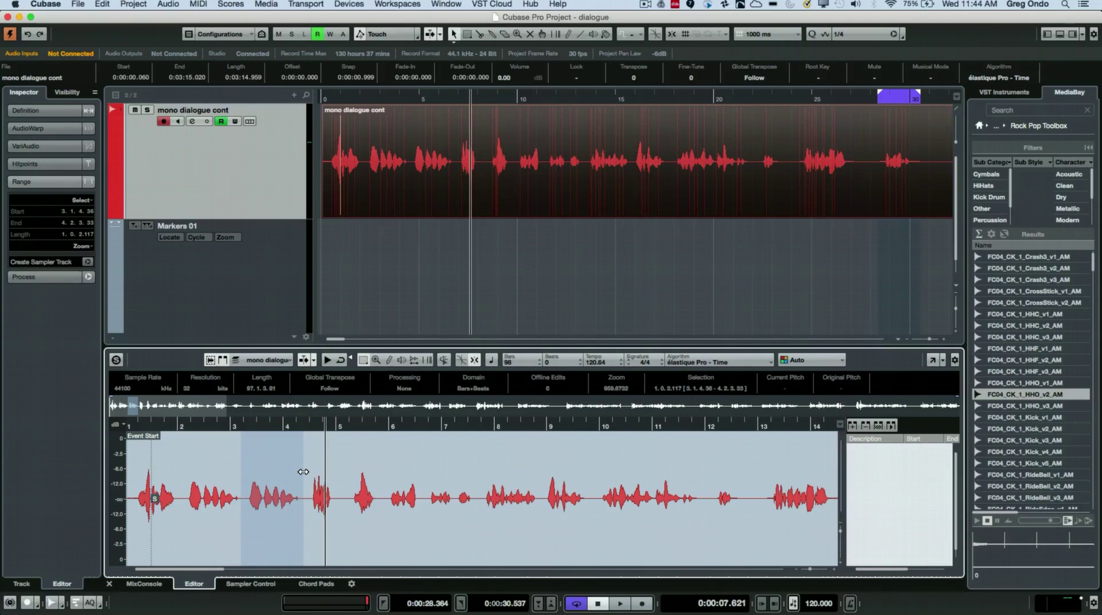
key(alt+space)
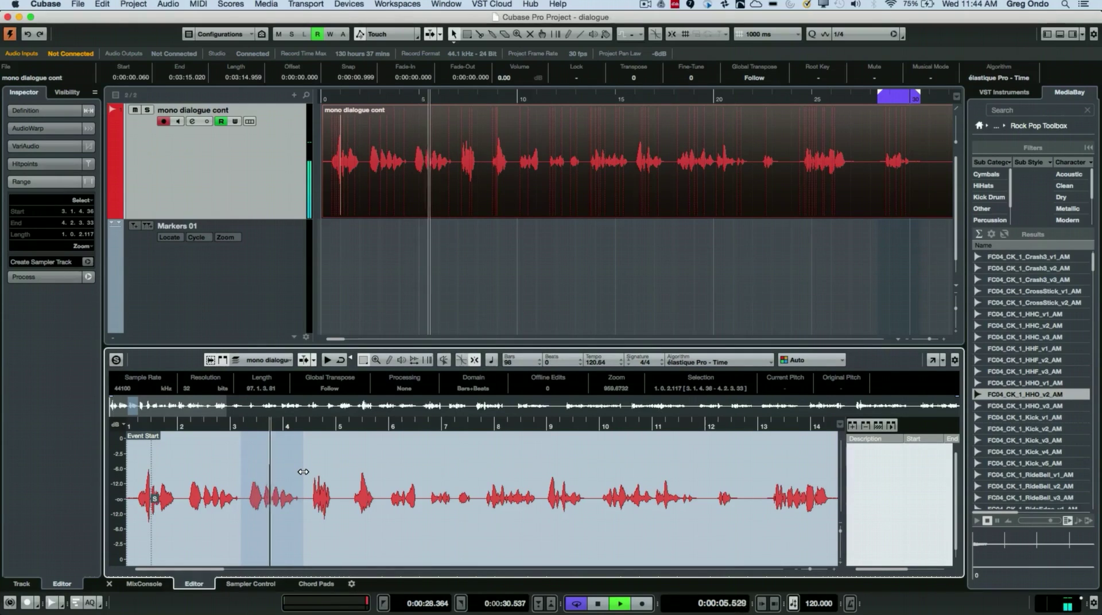
key(space)
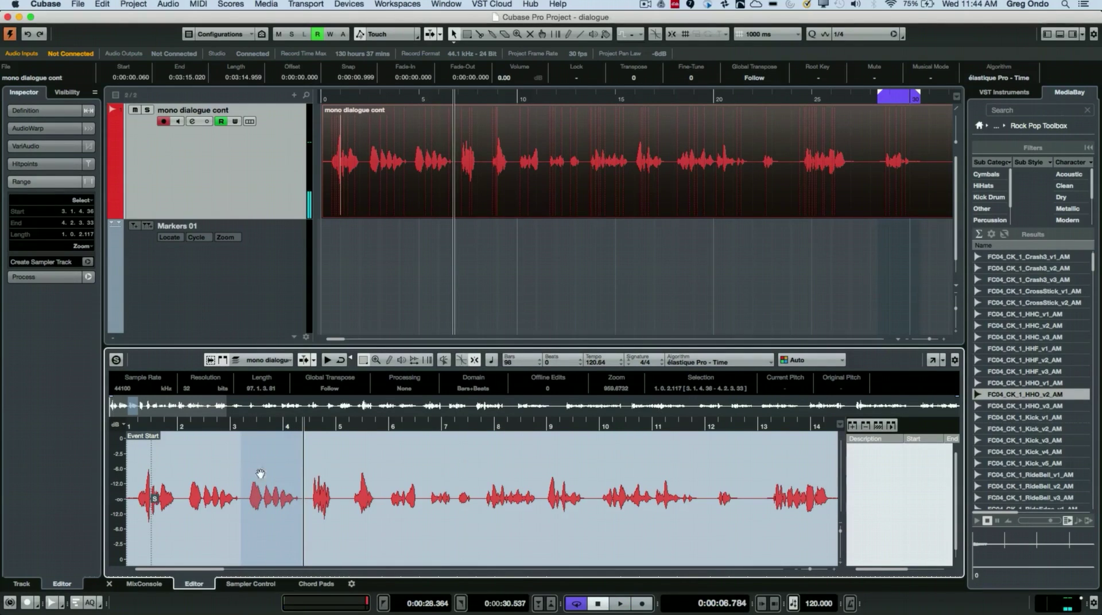
Step: Add the selected range as Region 1 and rename it 'ytfutyfy'
click(852, 426)
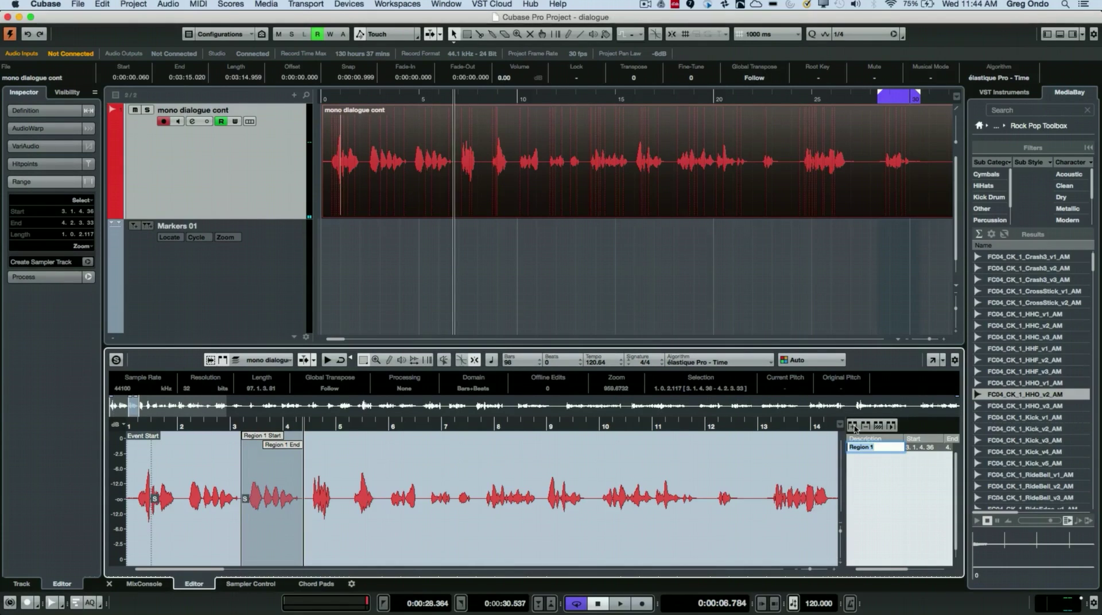
double_click(860, 446)
text(ytfutyfytf)
key(Return)
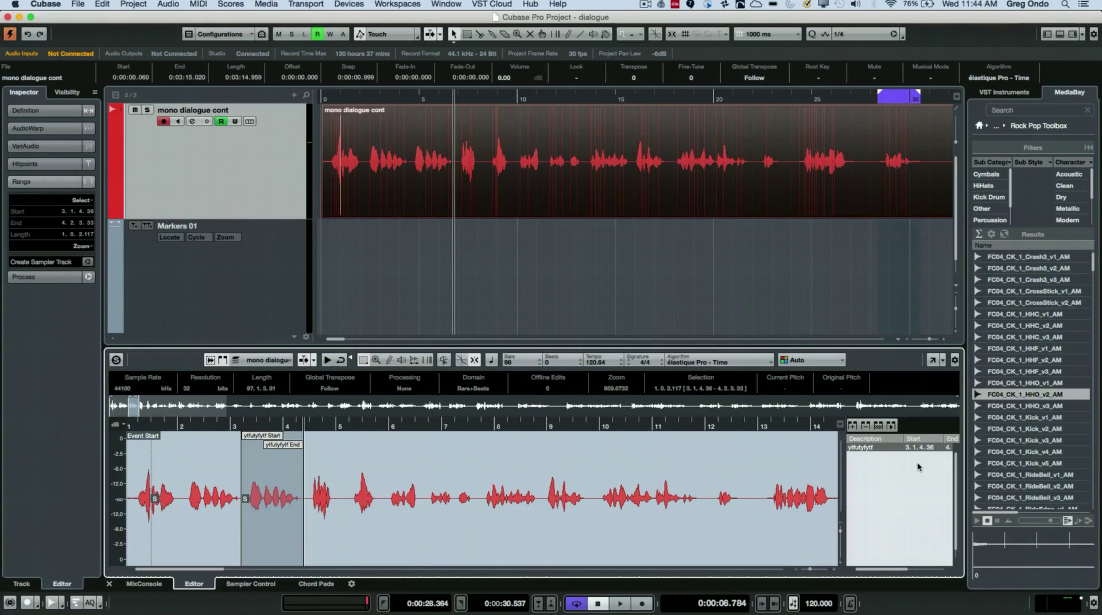
Step: Select the phrase around bars 5–7 and add it as a region named 'kutdkuyfdutfd'
key(space)
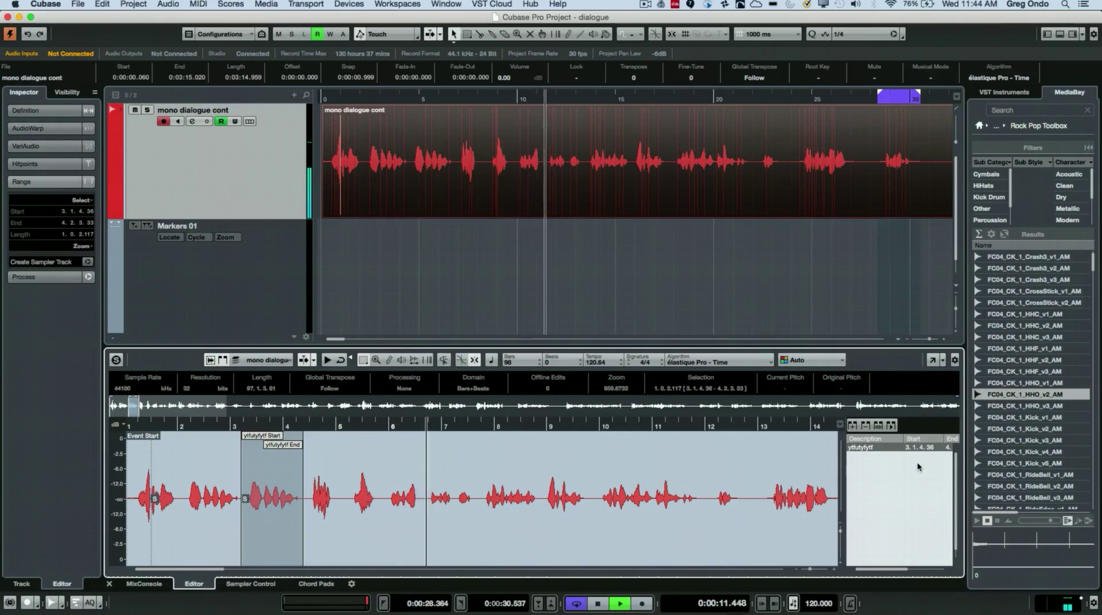
key(space)
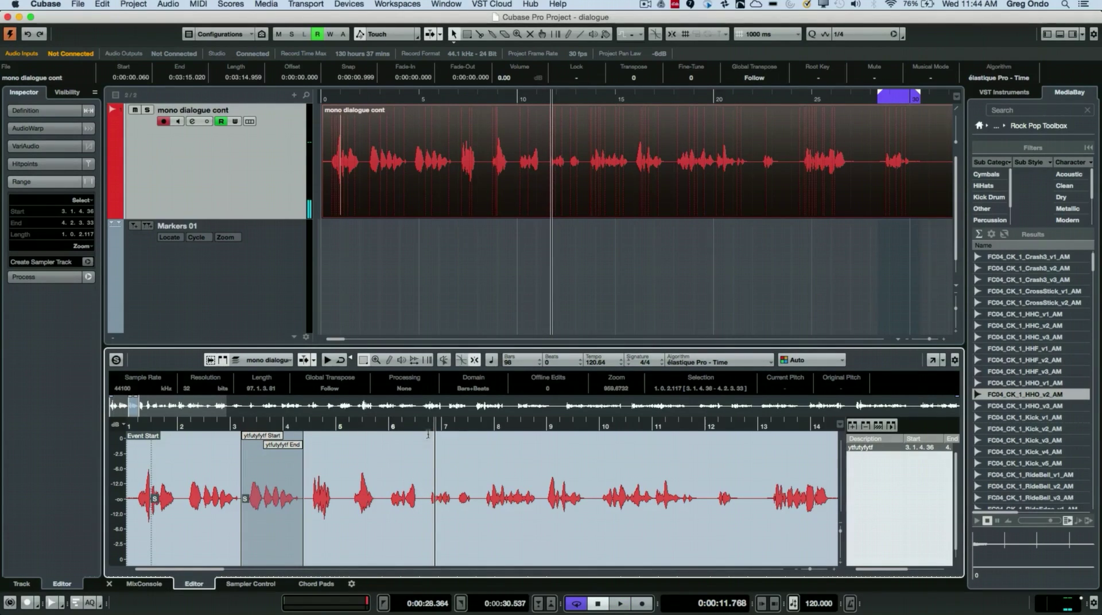
drag(385, 476, 472, 482)
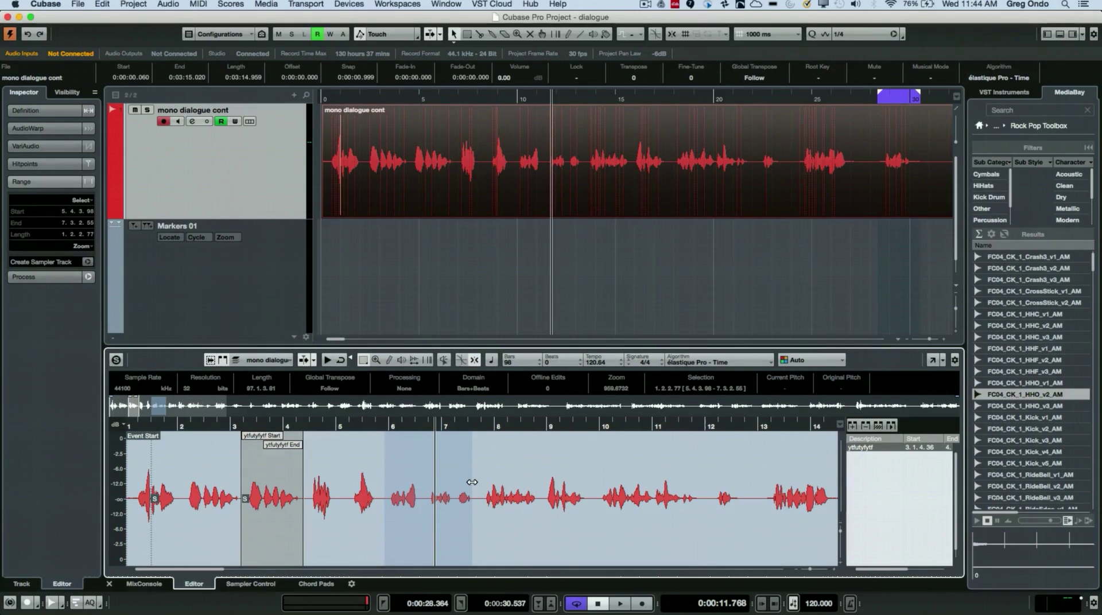
key(Insert)
text(kutdkuyf)
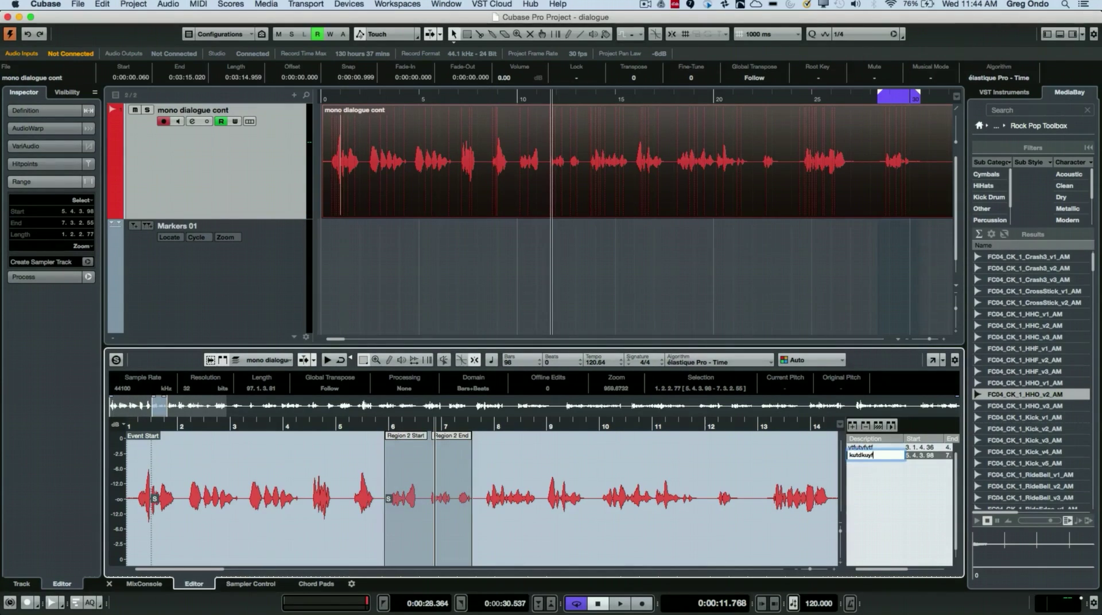
text(dutfd)
key(Return)
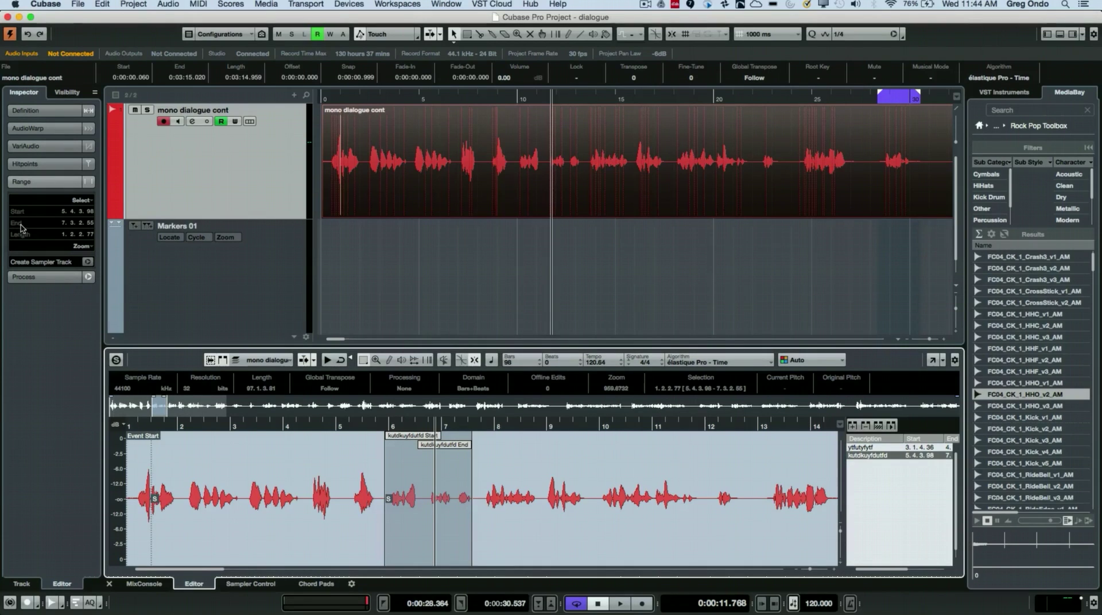
click(79, 5)
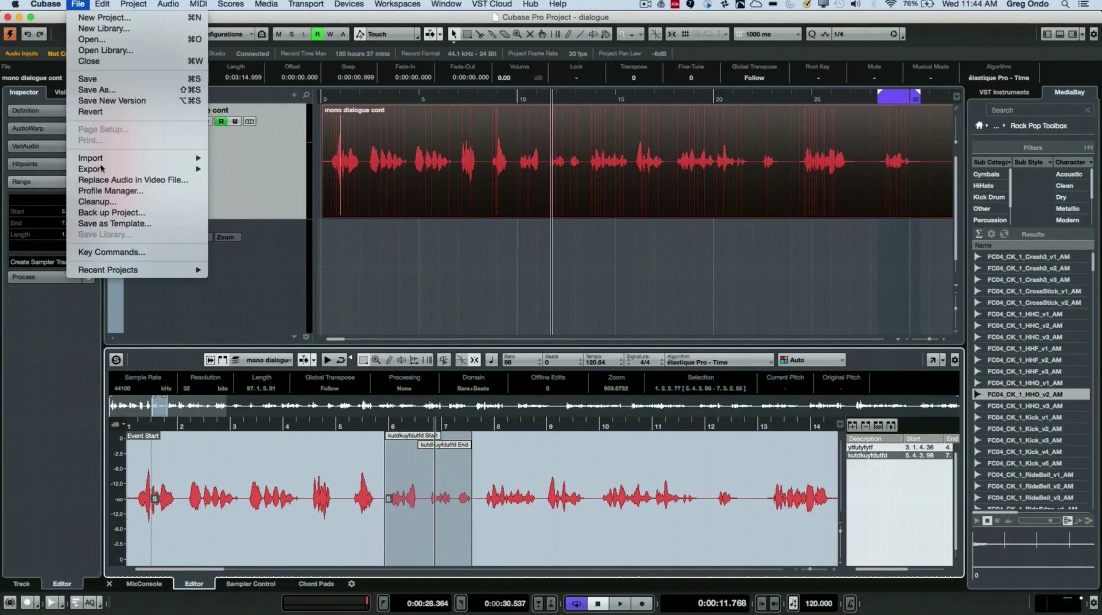
click(119, 252)
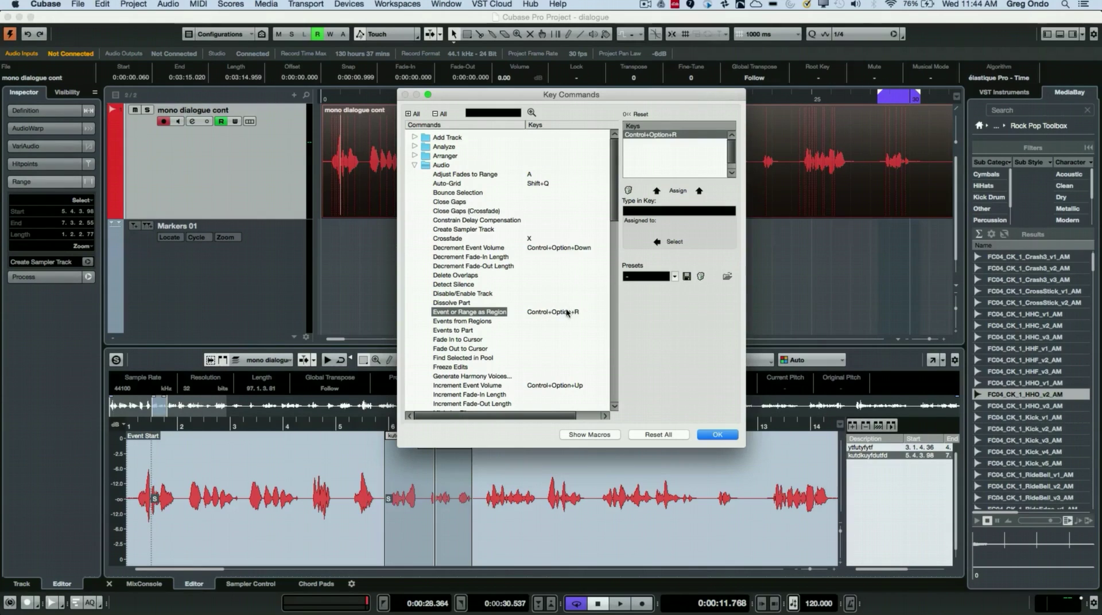
click(716, 435)
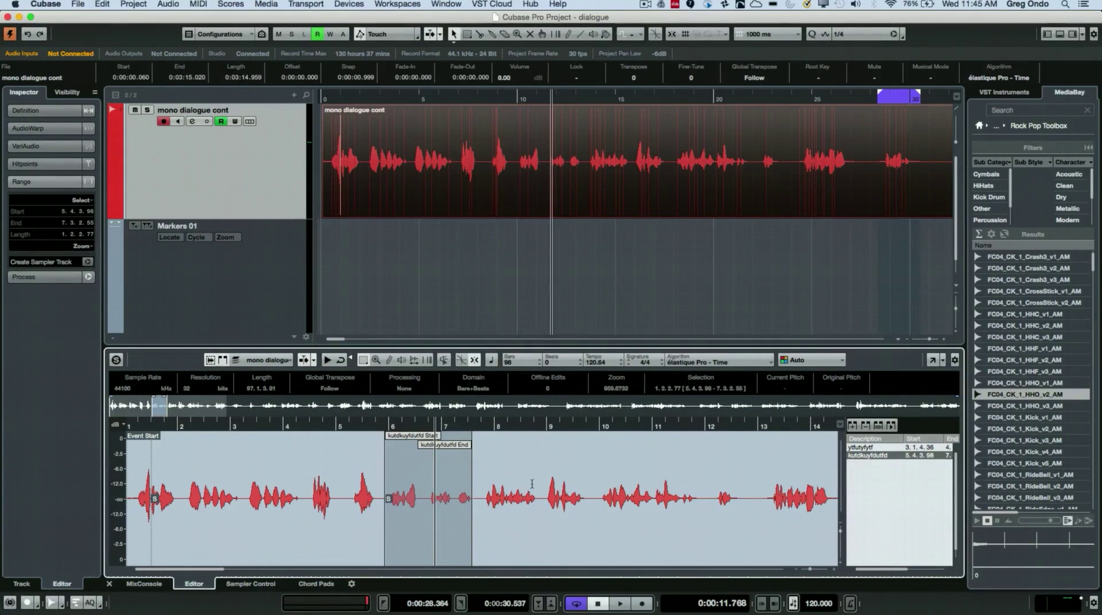
Step: Select and audition the phrase around bar 9, adding it as region 'kugkukufdutf'
drag(545, 484, 584, 485)
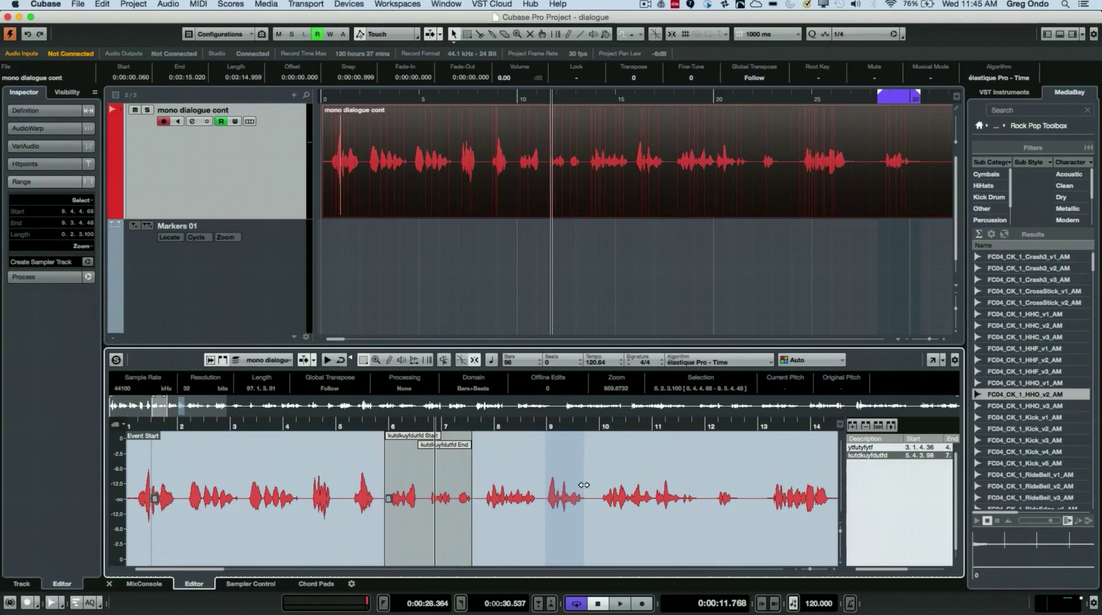
key(alt+space)
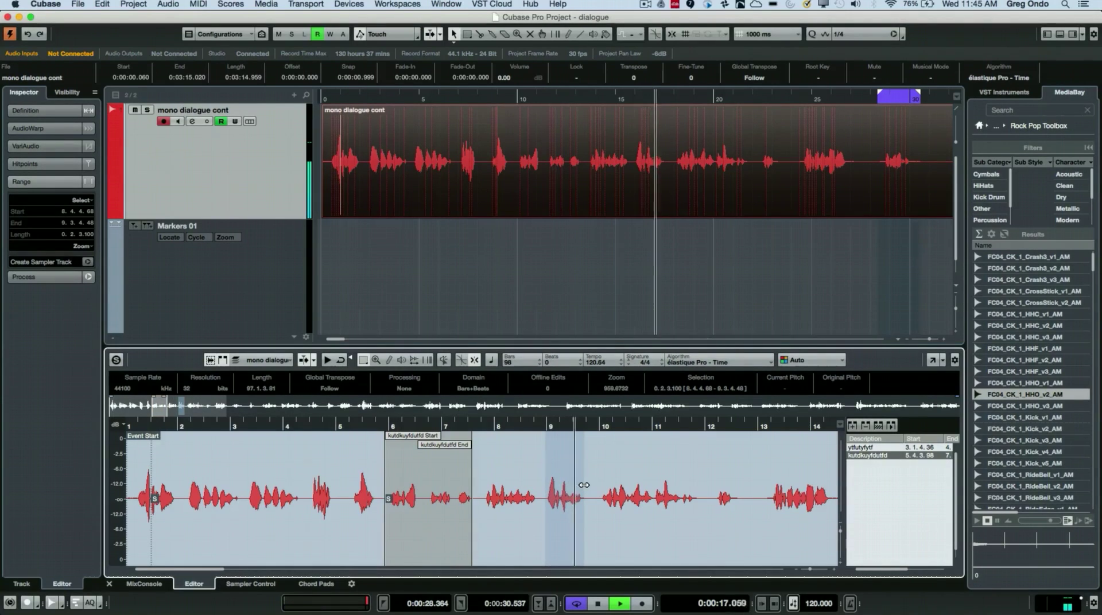
key(ctrl+r)
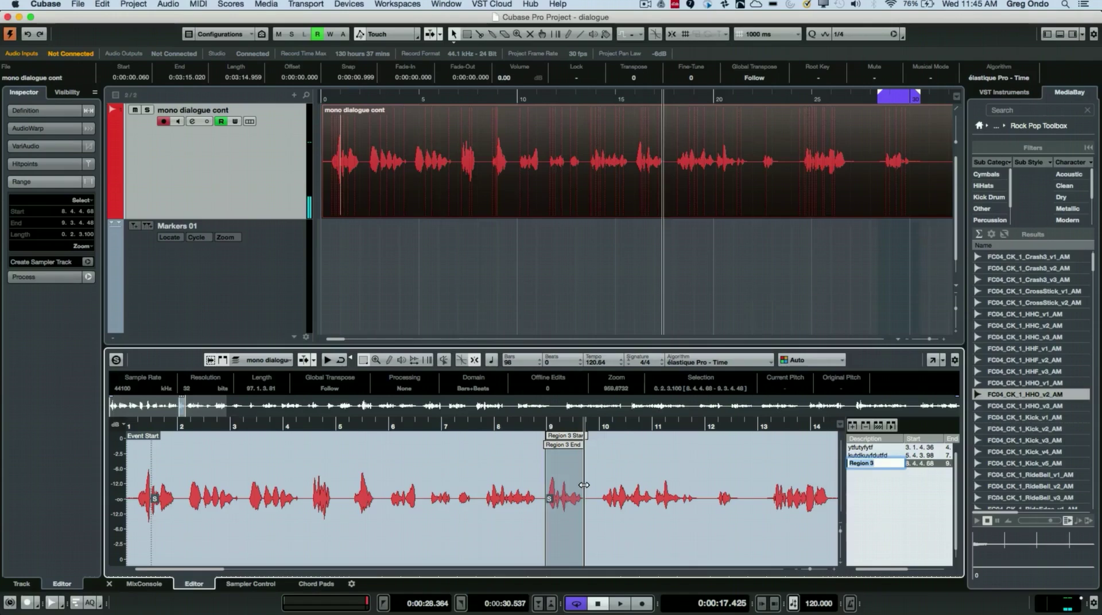
text(kugkukufdutf)
key(Return)
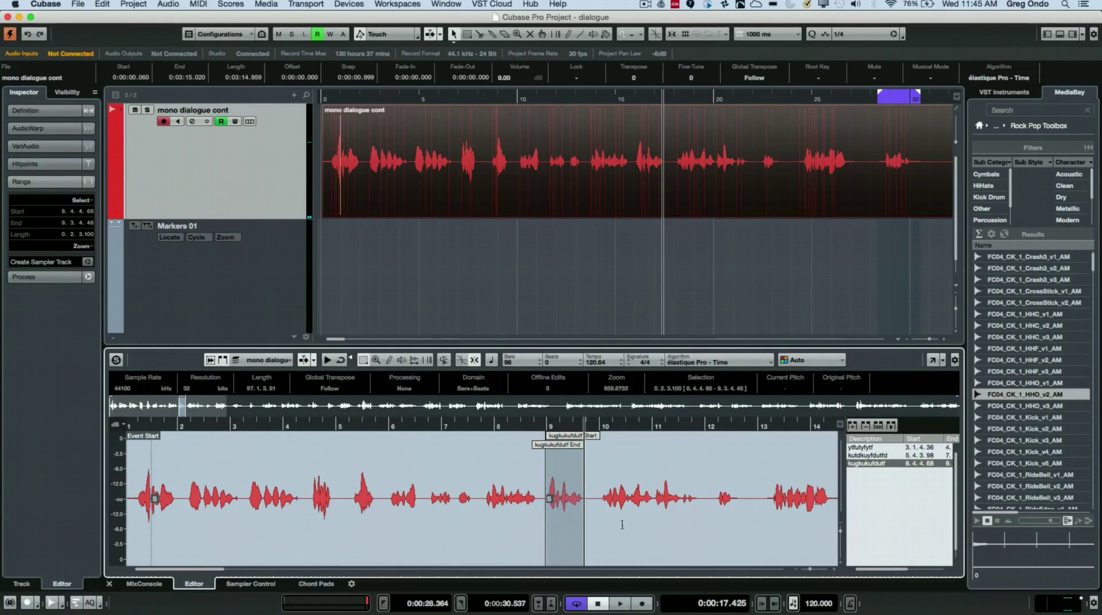
Step: Select and audition the phrase from bar 9.4 to 11.4, adding it as region ';kiugfluyg'
drag(598, 492, 695, 493)
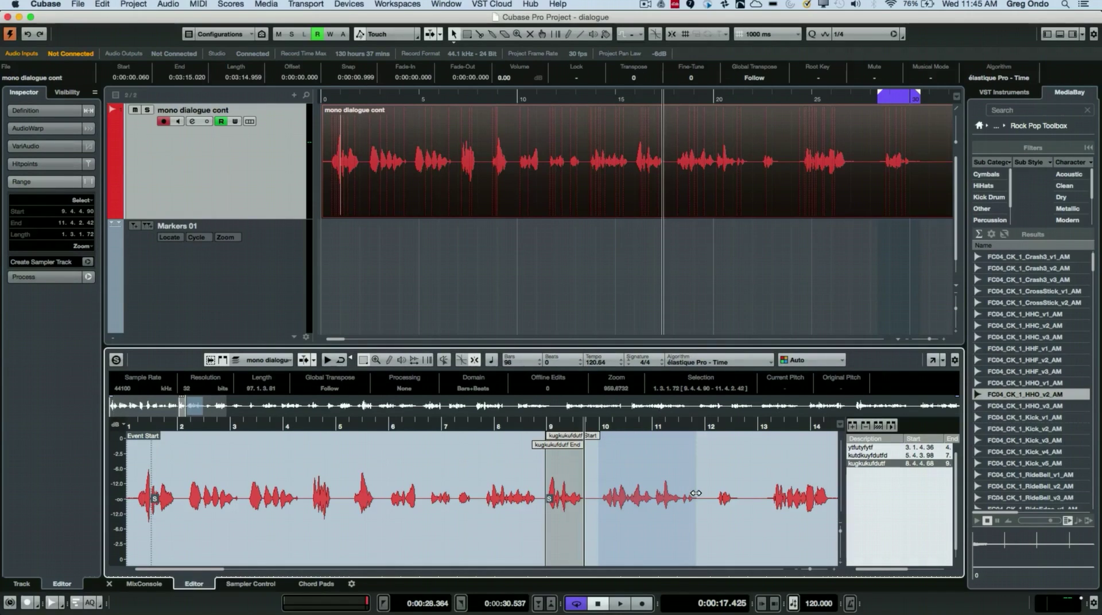
key(space)
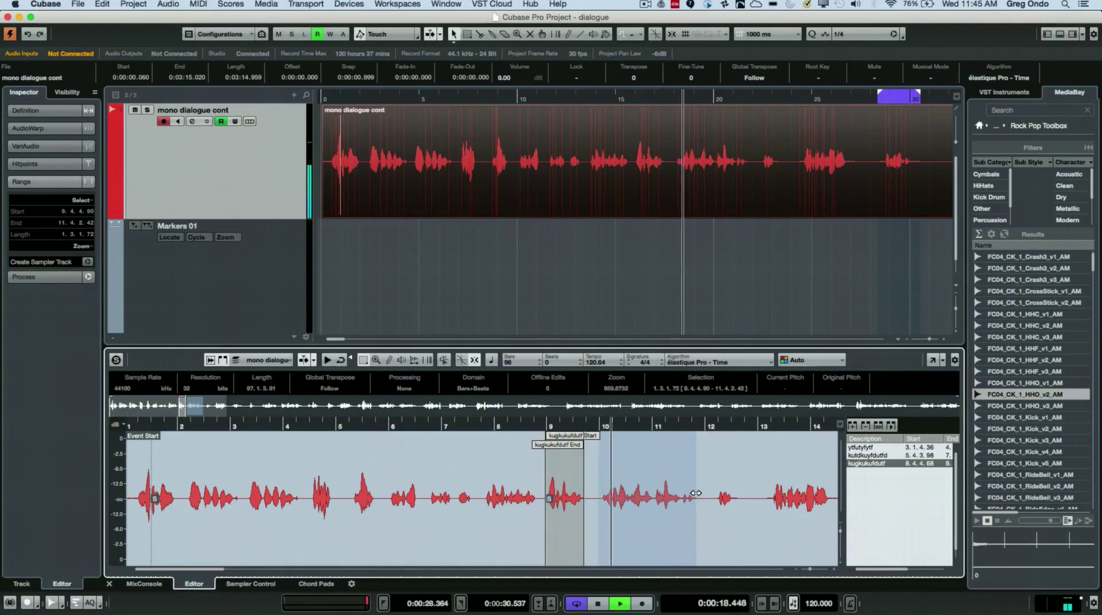
key(space)
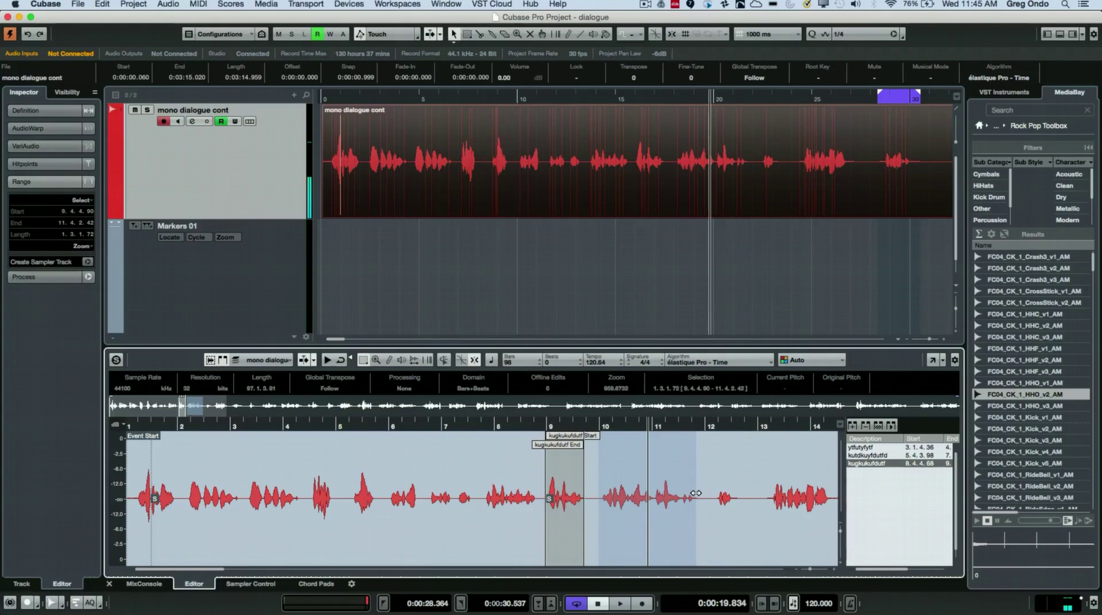
click(852, 425)
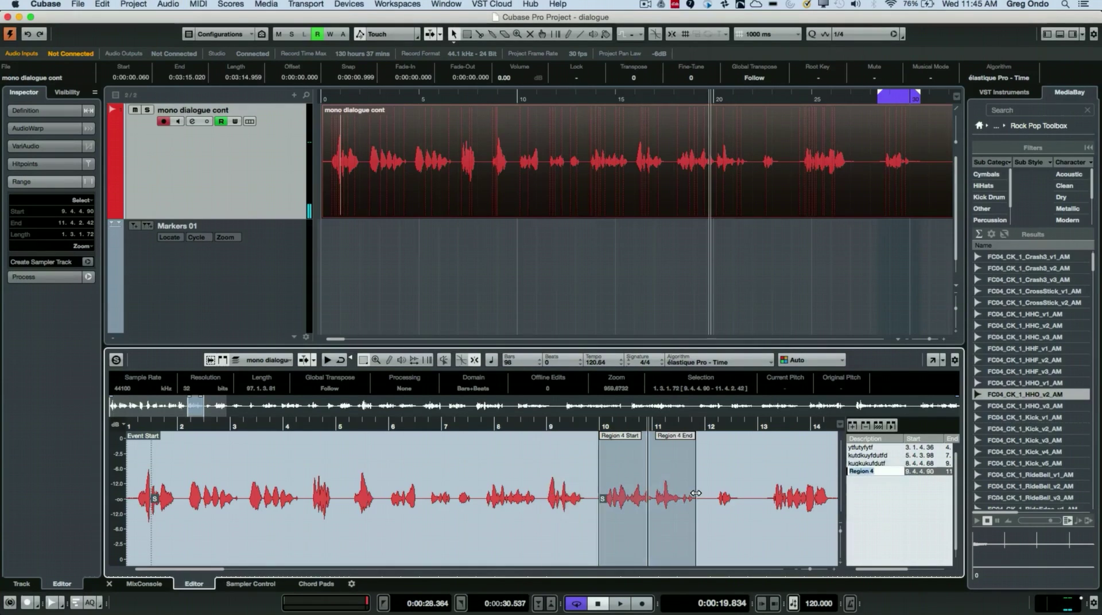
text(;kiiugfluyg)
key(Return)
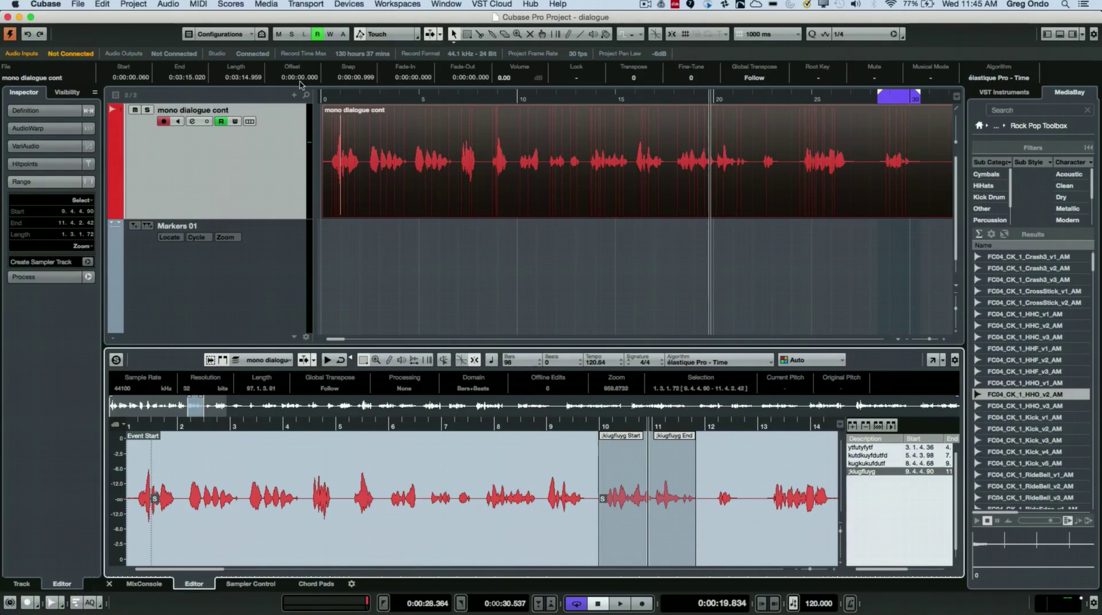
Step: Open the Pool, expand the dialogue clip and select all four of its regions
click(267, 4)
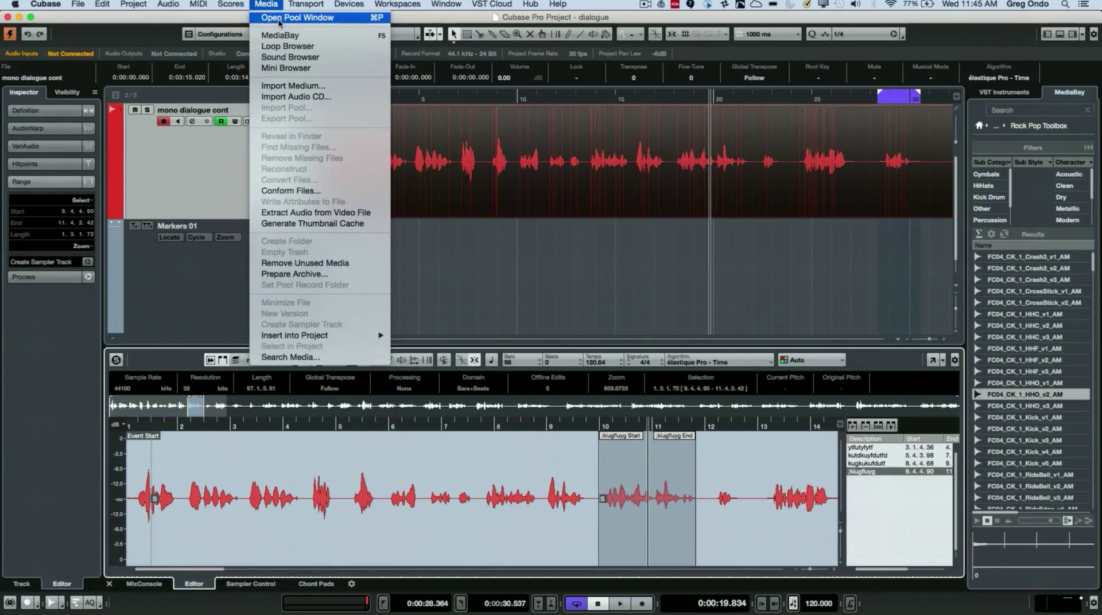
click(278, 19)
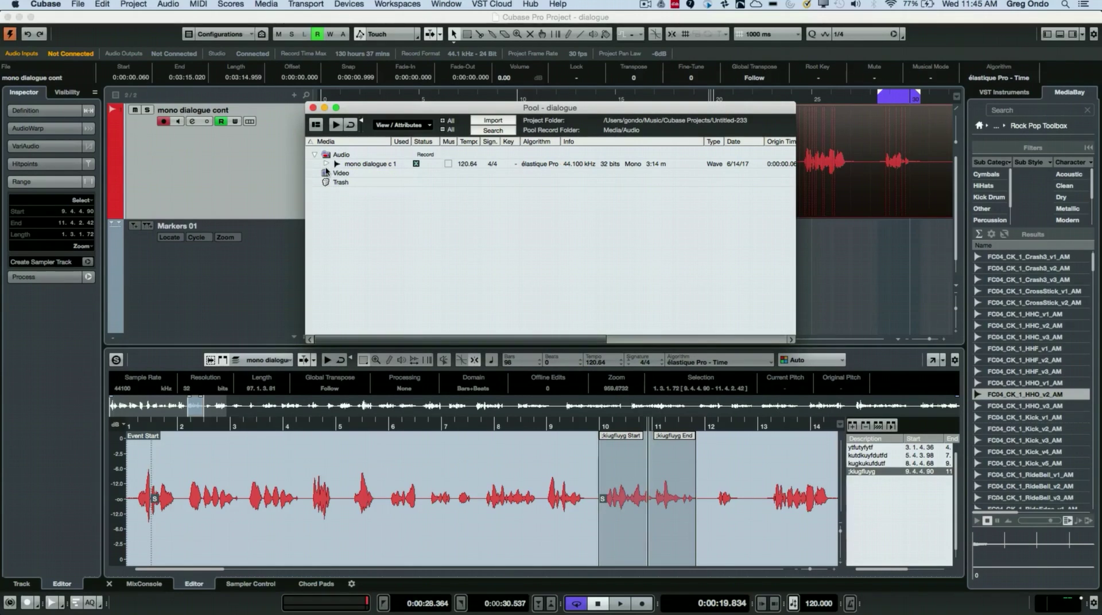
click(325, 164)
click(325, 164)
click(326, 164)
click(371, 174)
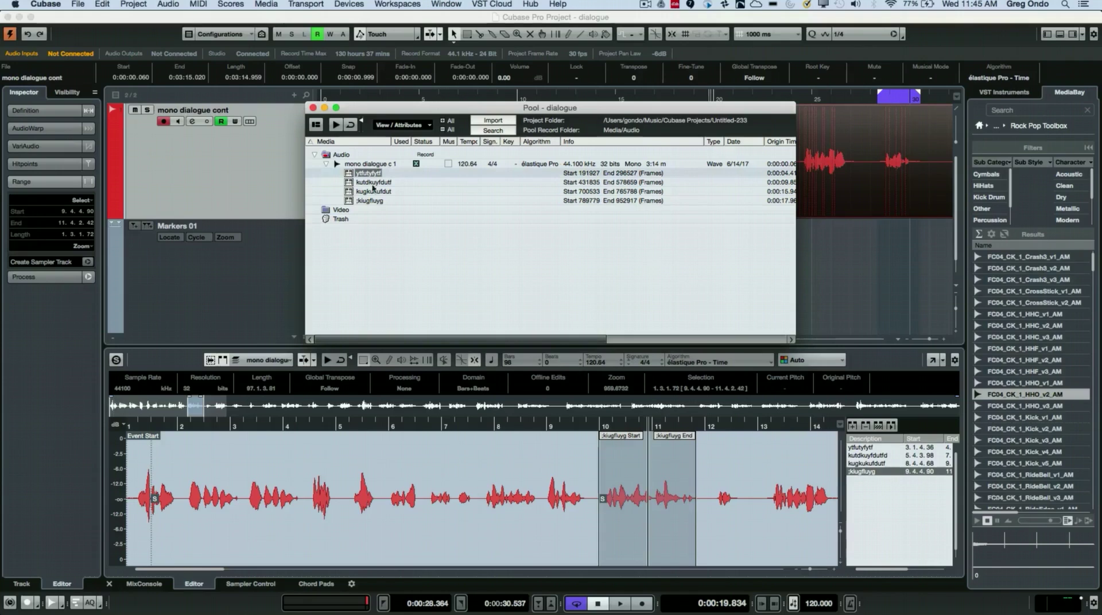
shift+click(375, 202)
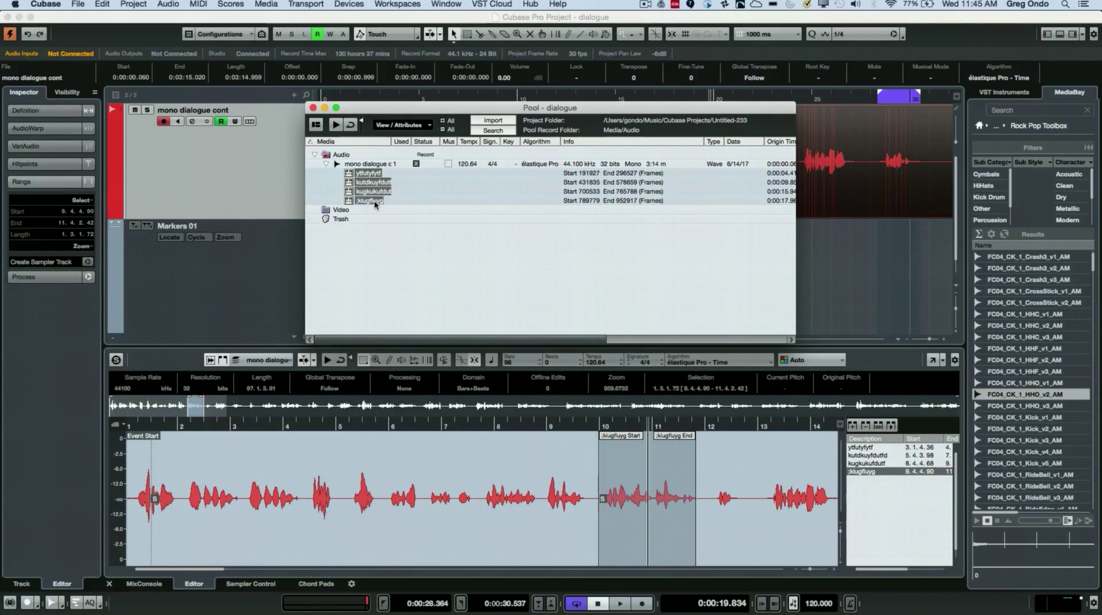
Step: Bounce the selected regions to new audio files in the chosen folder and close the Pool
right_click(370, 191)
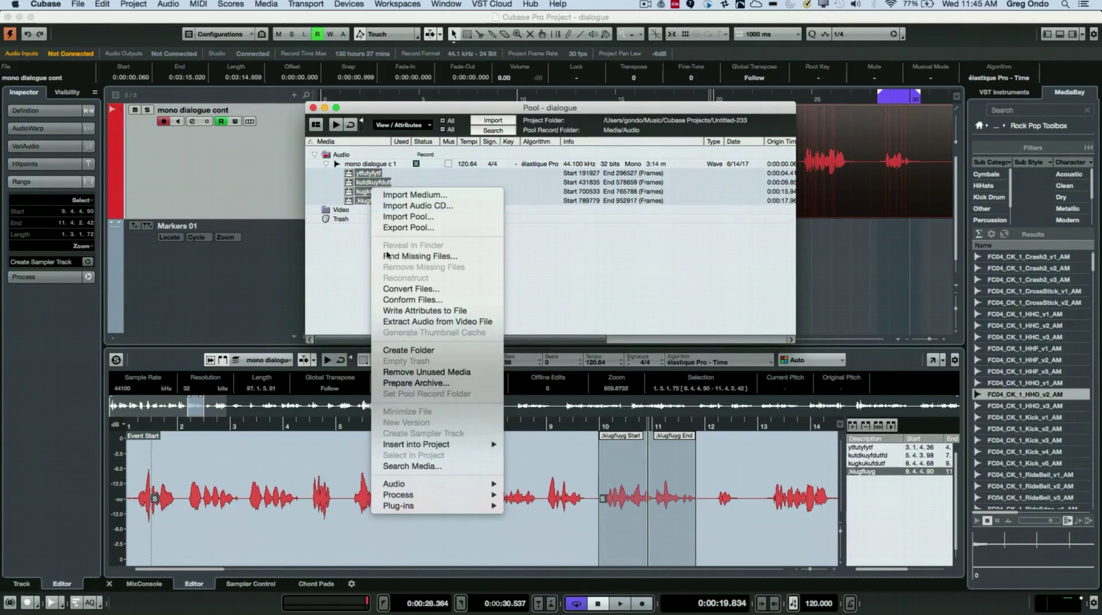
mouse_move(430, 485)
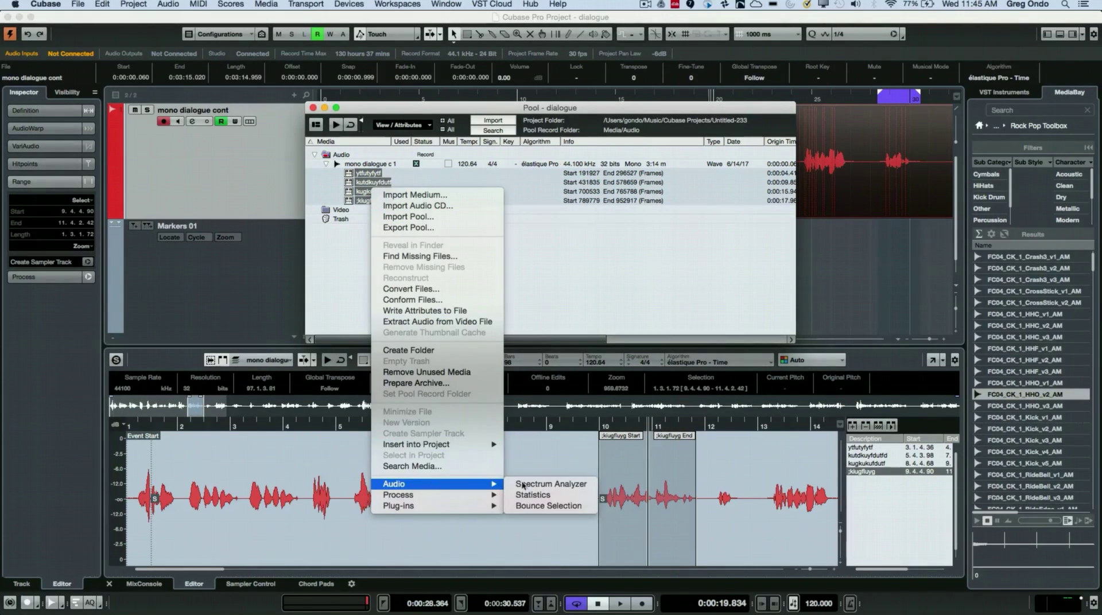
click(548, 506)
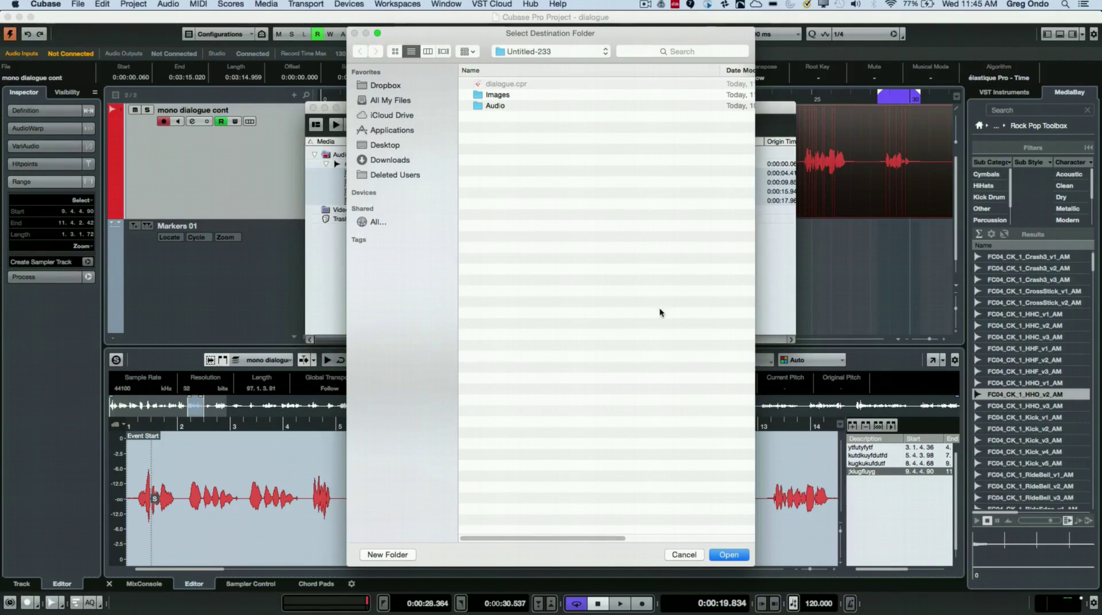
click(729, 555)
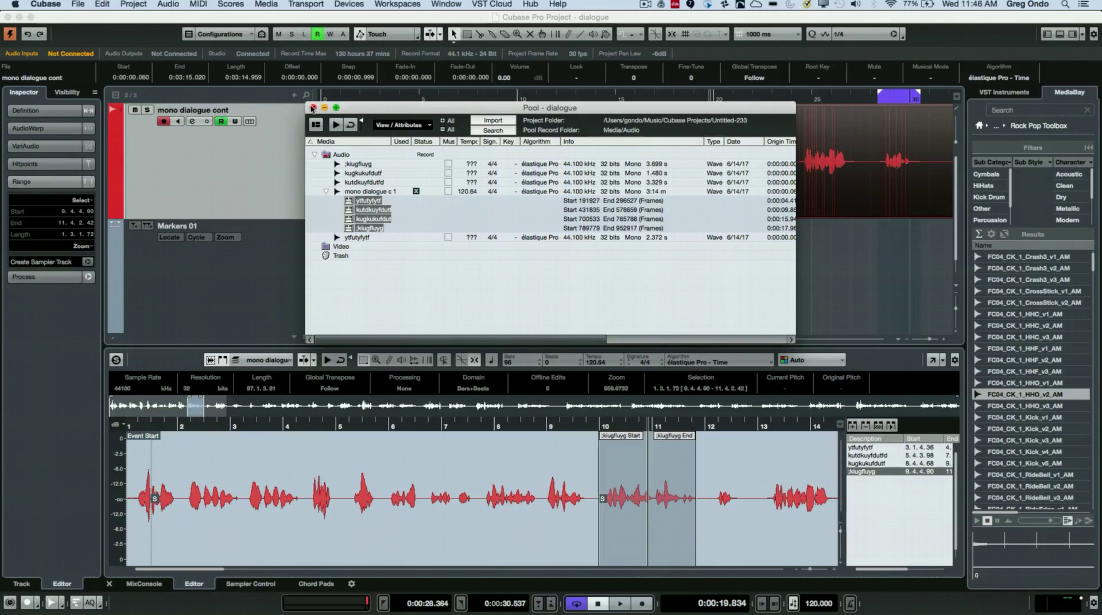
click(312, 108)
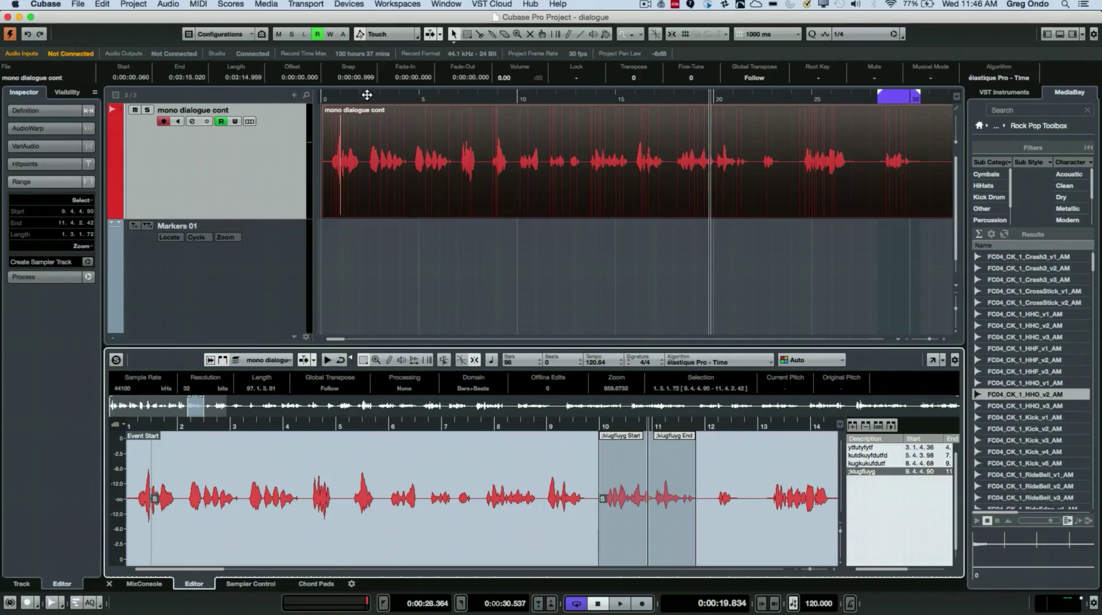
Step: Range-select an early dialogue phrase and add cycle marker 1 at 0:00:28.364 on Markers 01
click(245, 263)
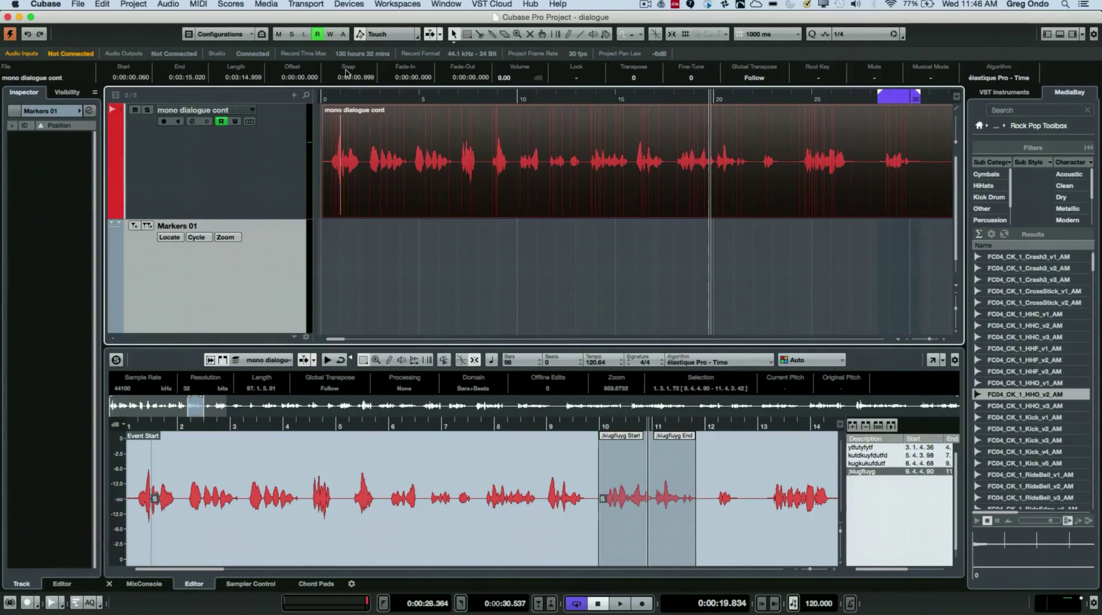
drag(341, 100, 368, 101)
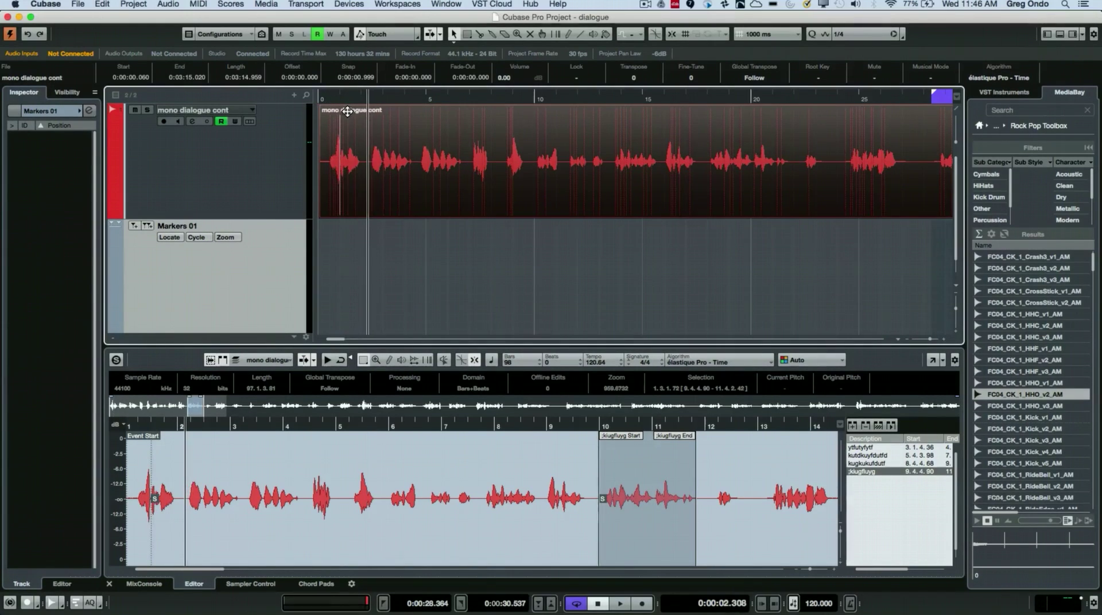
right_click(374, 151)
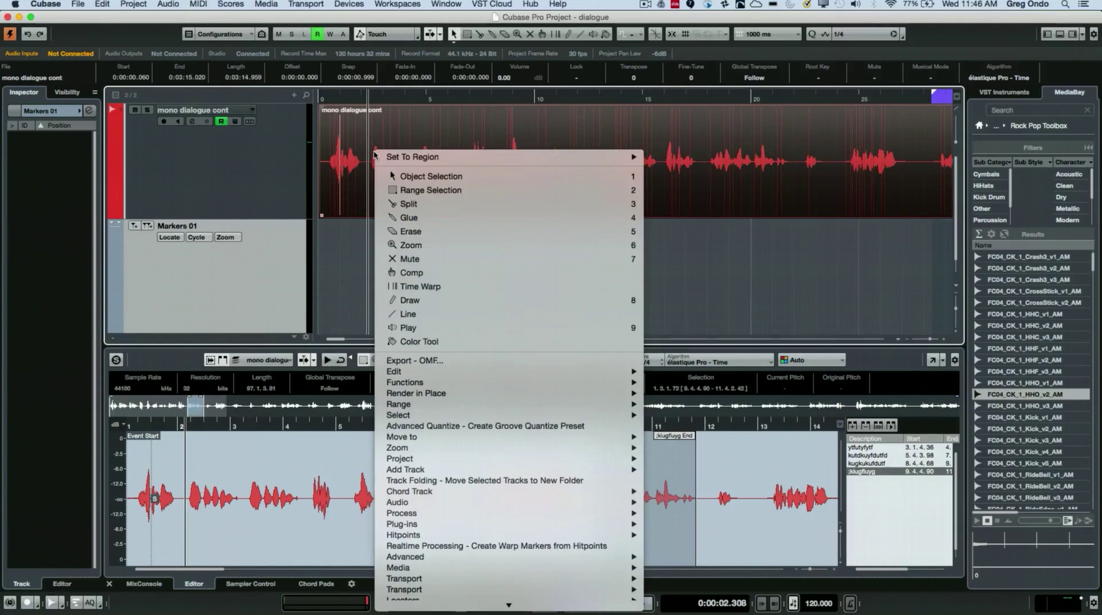
click(414, 192)
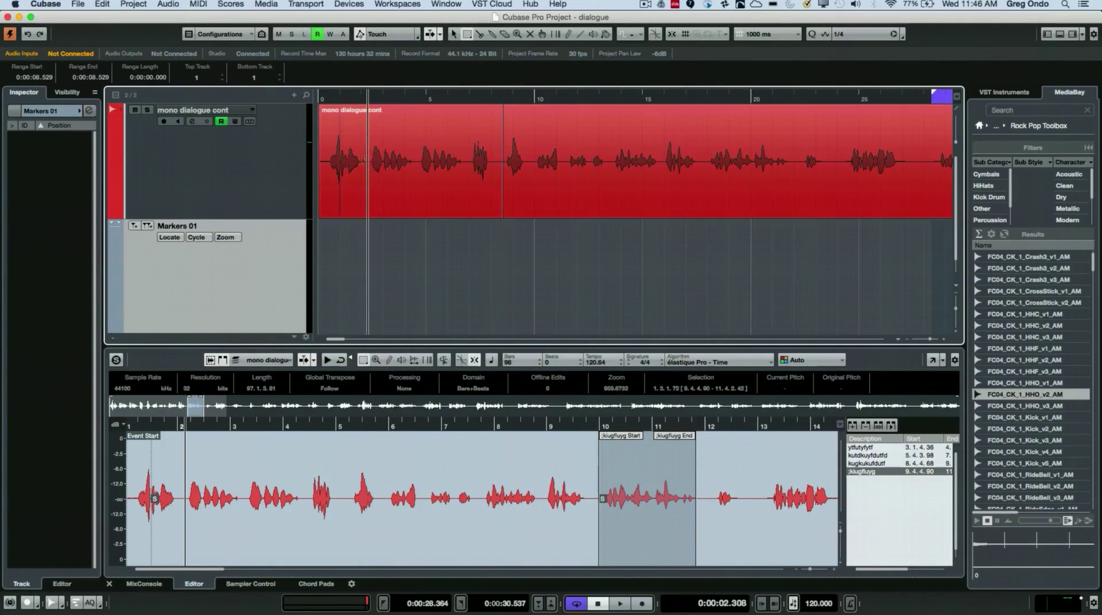
drag(364, 159, 414, 158)
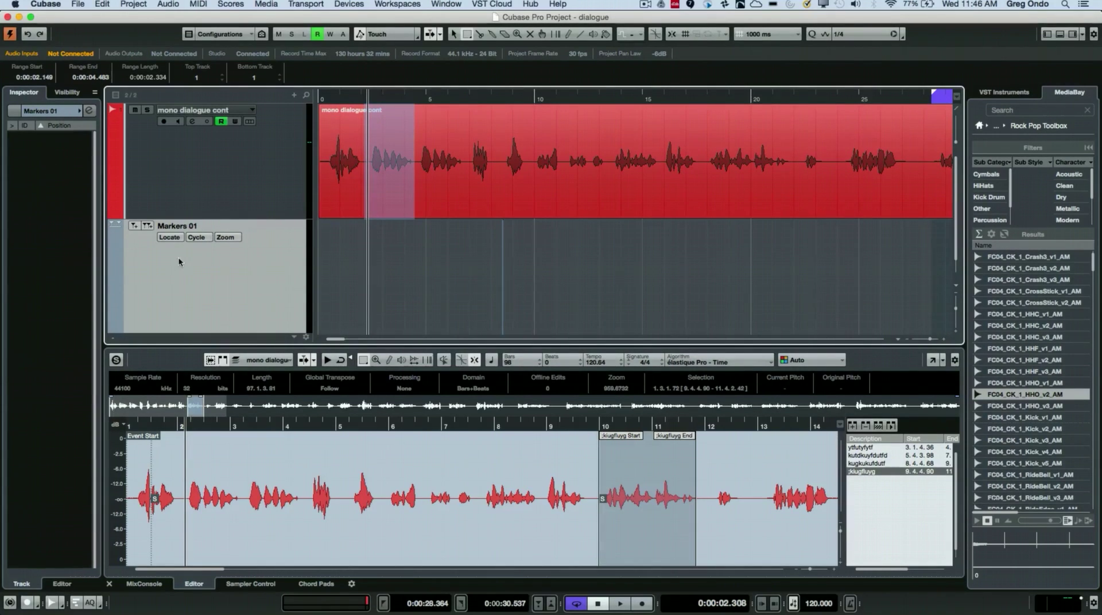
click(147, 227)
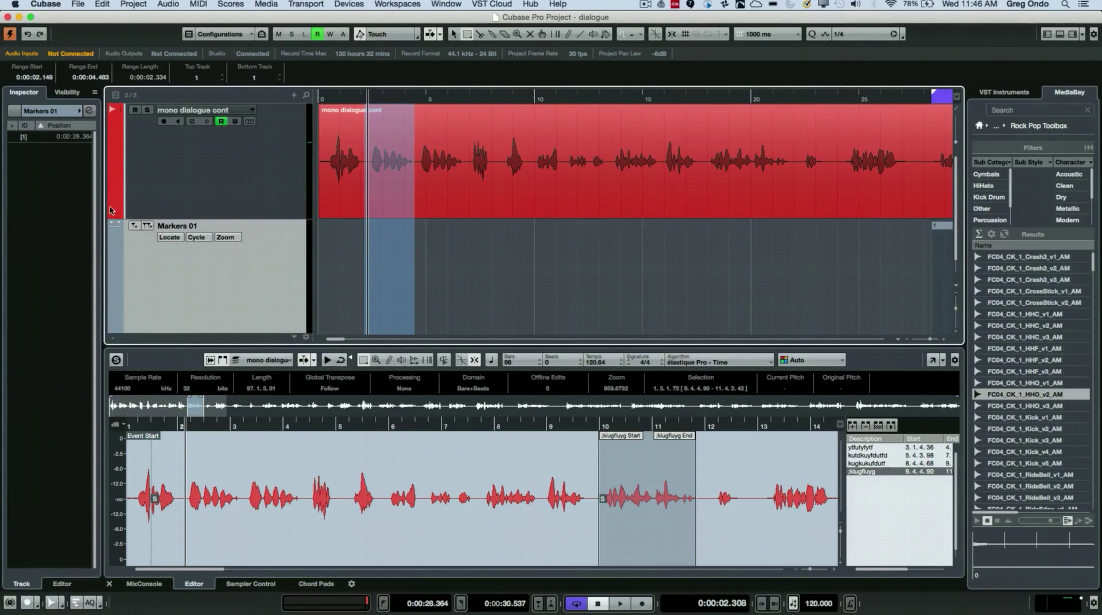
Step: In the Markers window, describe cycle marker 1 (0:00:28.364–0:00:30.537) as 'ygouygdouy'
key(super+m)
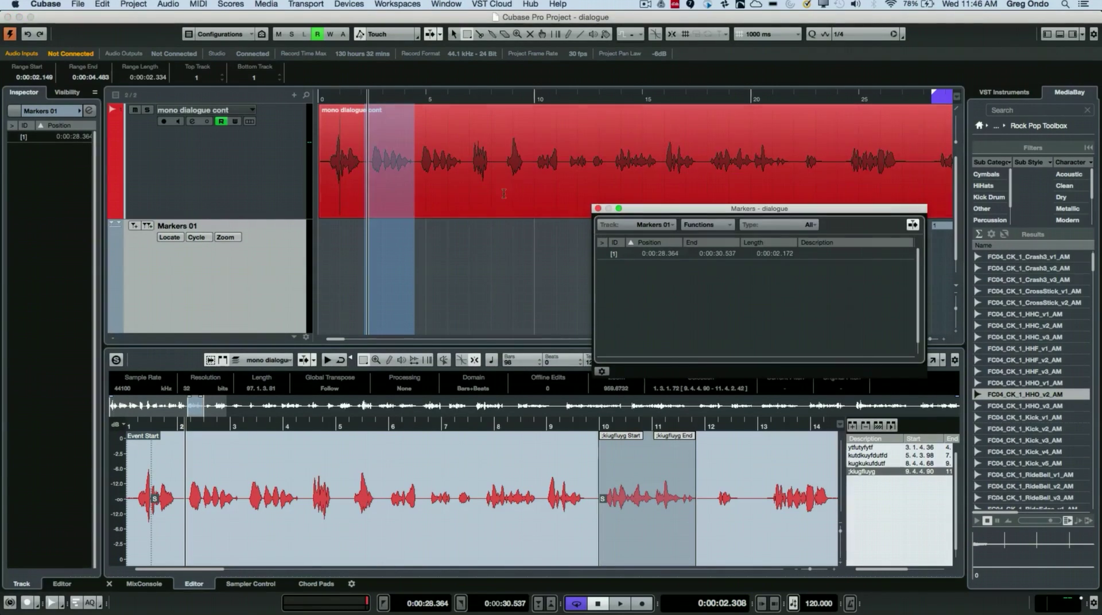
click(842, 255)
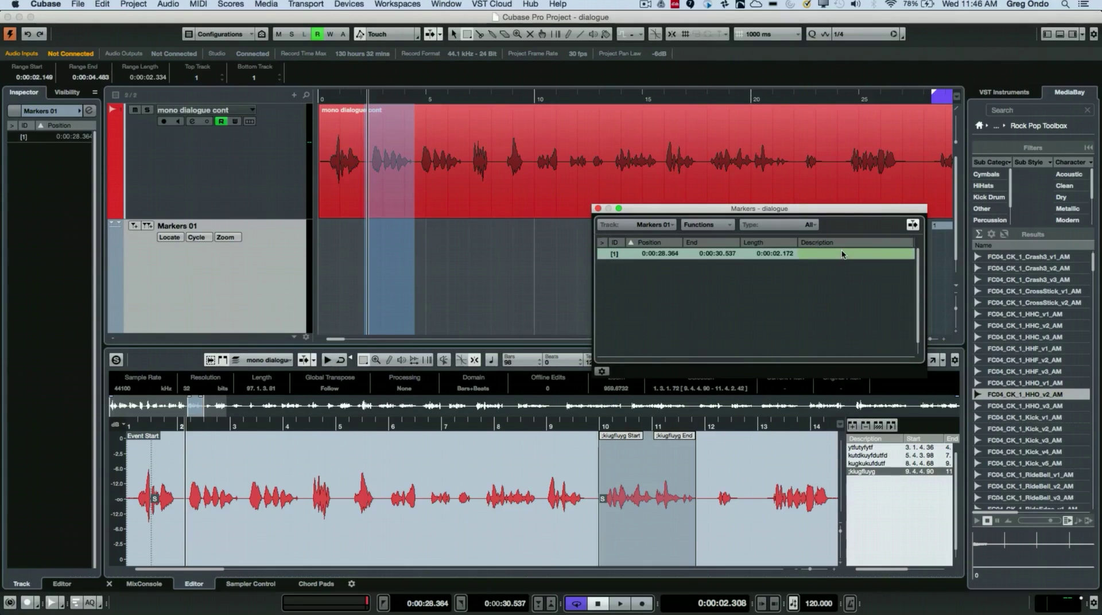
double_click(841, 254)
text(ygouygdouy)
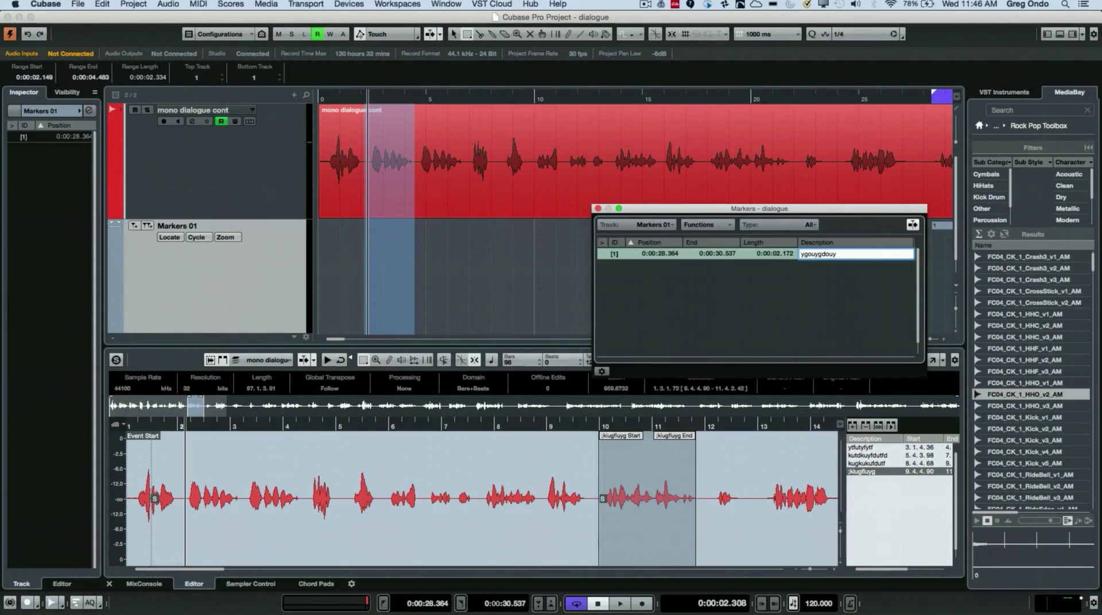
key(Return)
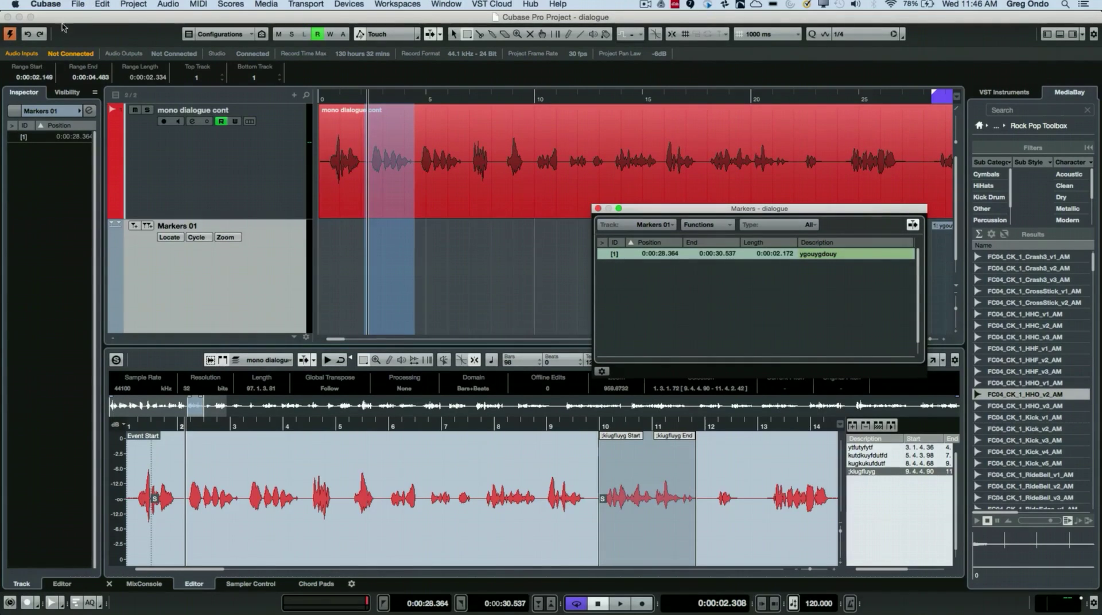
click(78, 3)
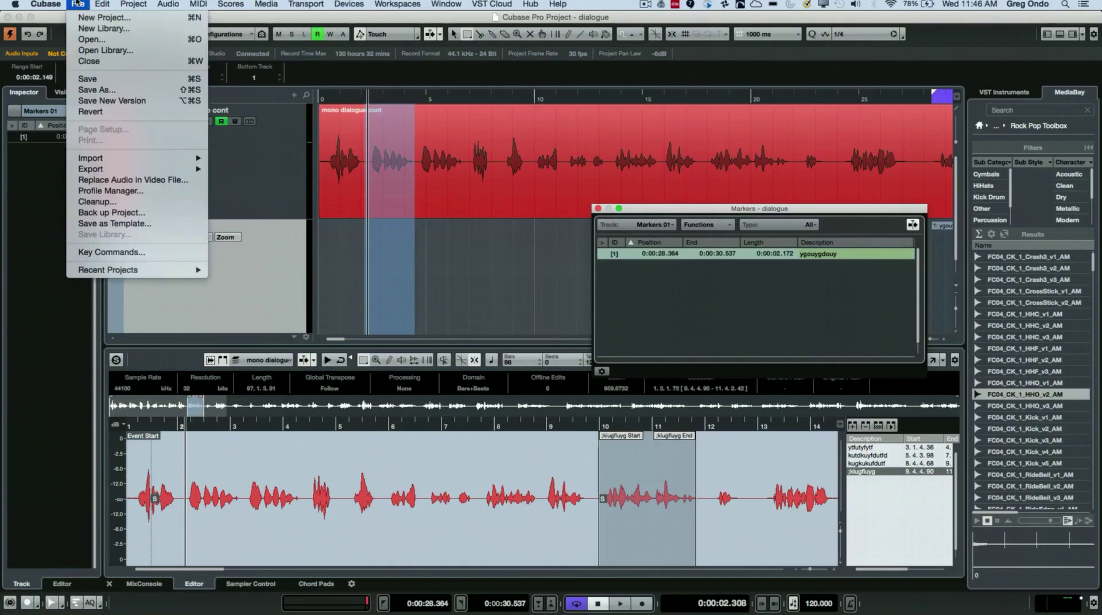
Step: In Key Commands, reveal the Macros section and add a new macro named 'cycle and name'
click(136, 253)
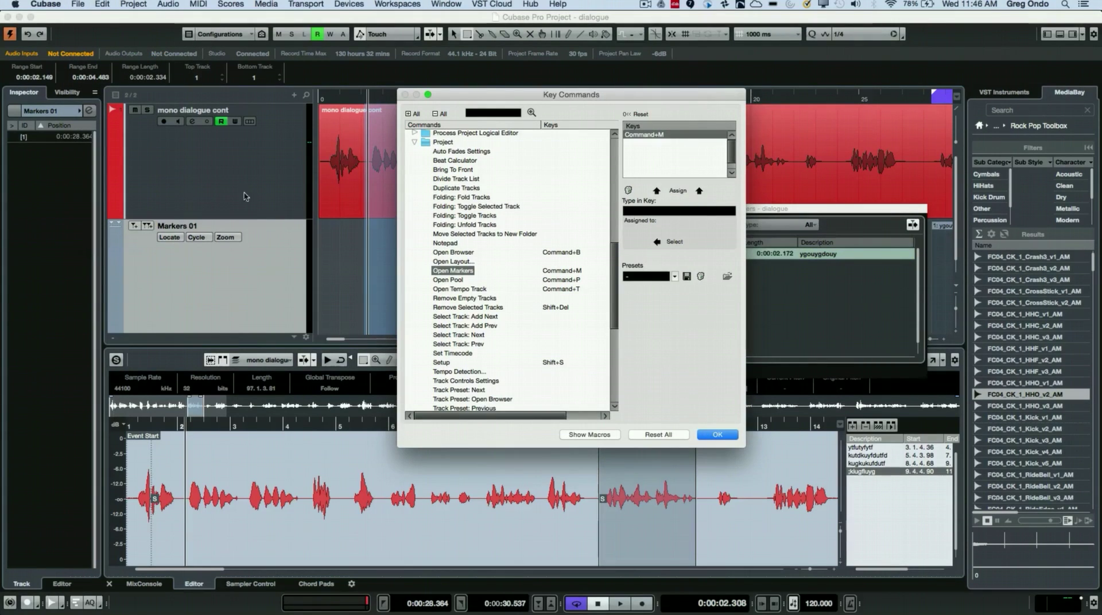
click(597, 436)
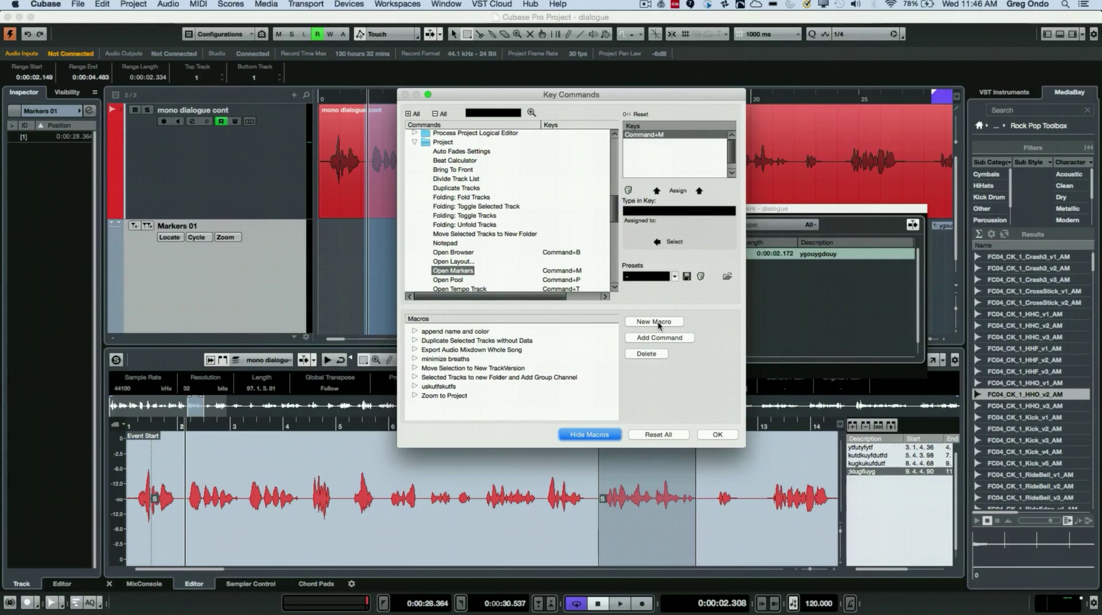
click(607, 436)
click(607, 436)
click(671, 323)
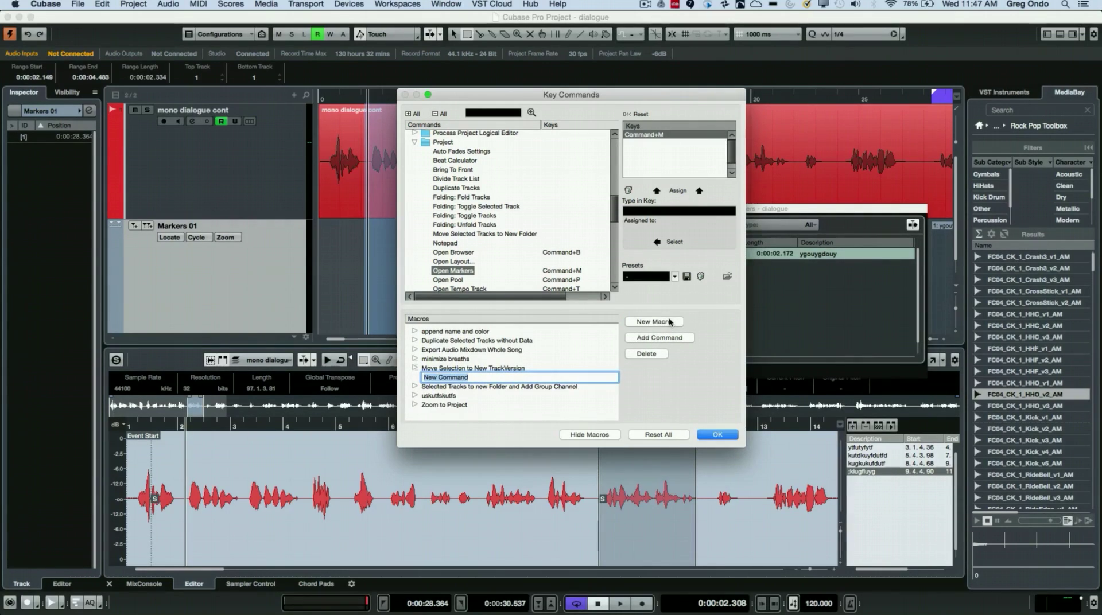
text(cycle and name)
key(Return)
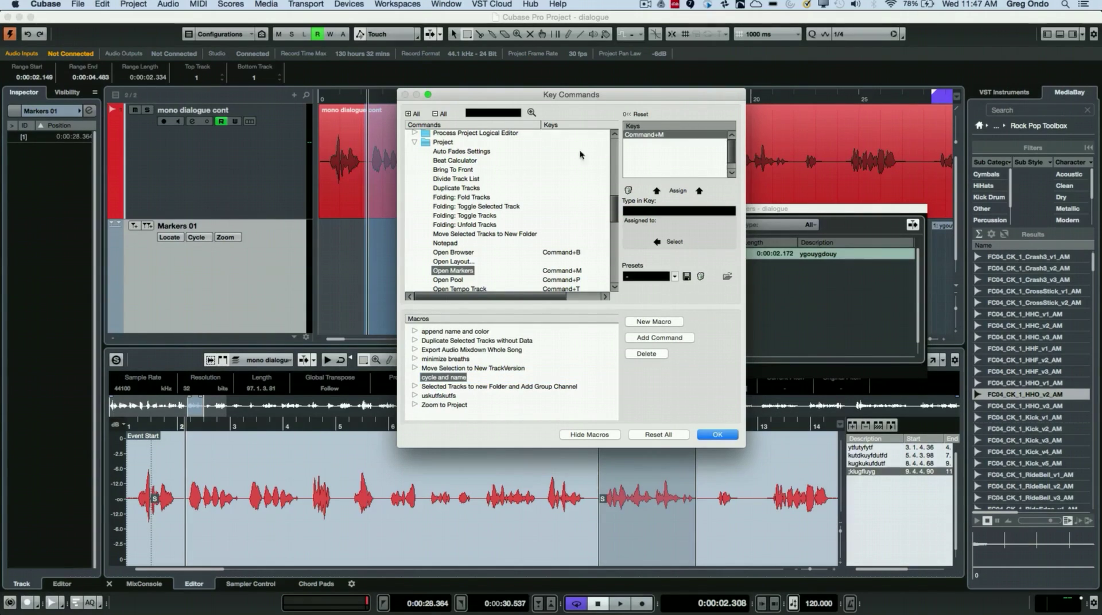
Step: Search for the 'cycle and name' macro and assign it the shortcut Command+Option+C
click(489, 112)
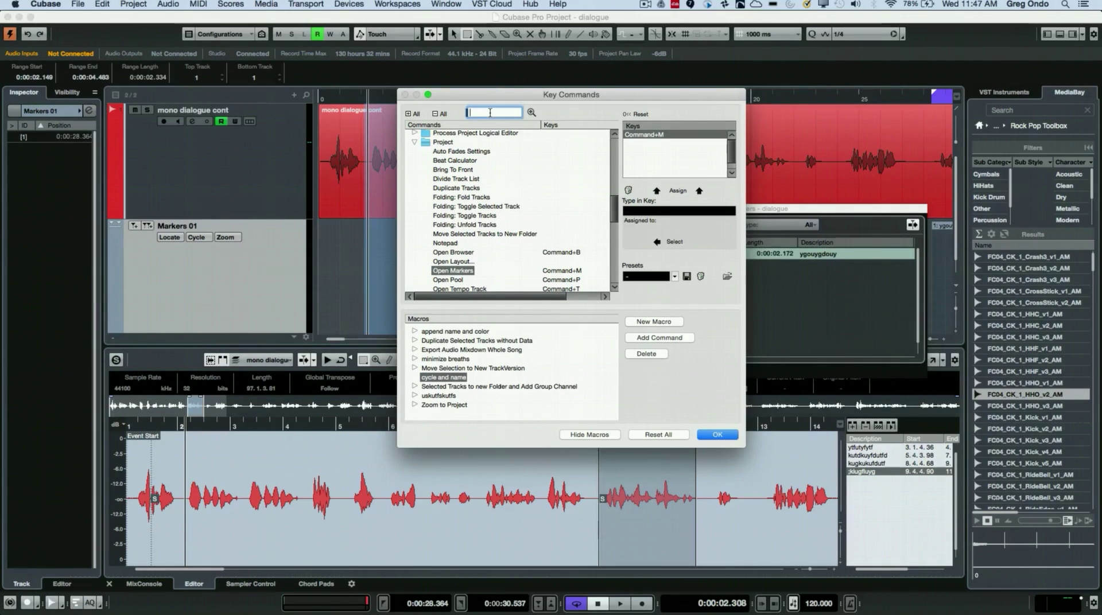
text(c)
key(BackSpace)
key(BackSpace)
text(cycle an)
key(Return)
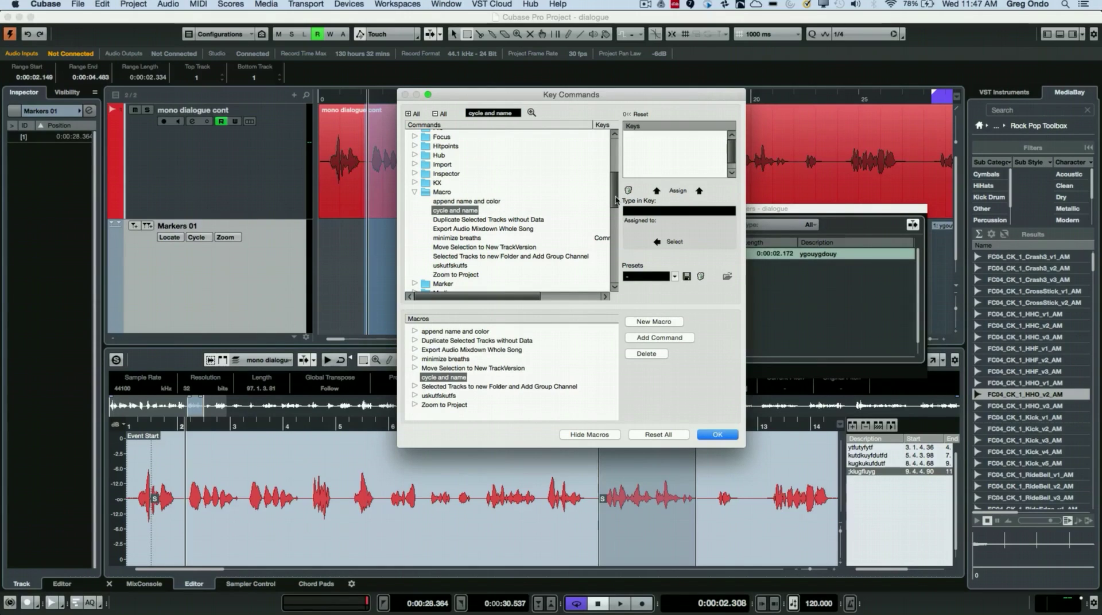
click(675, 213)
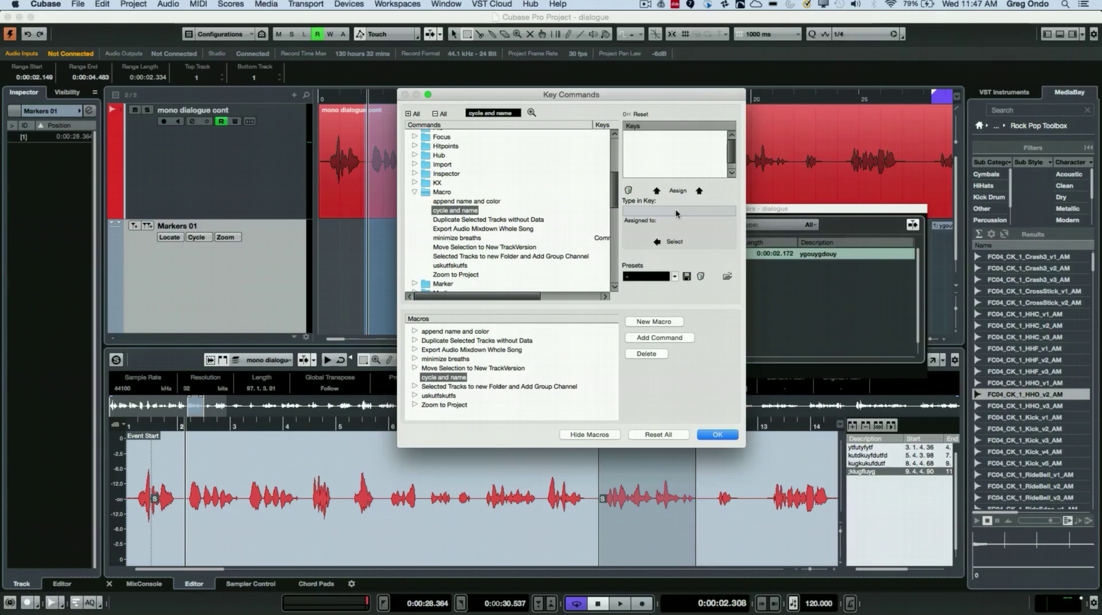
key(super+alt+c)
click(678, 191)
click(678, 191)
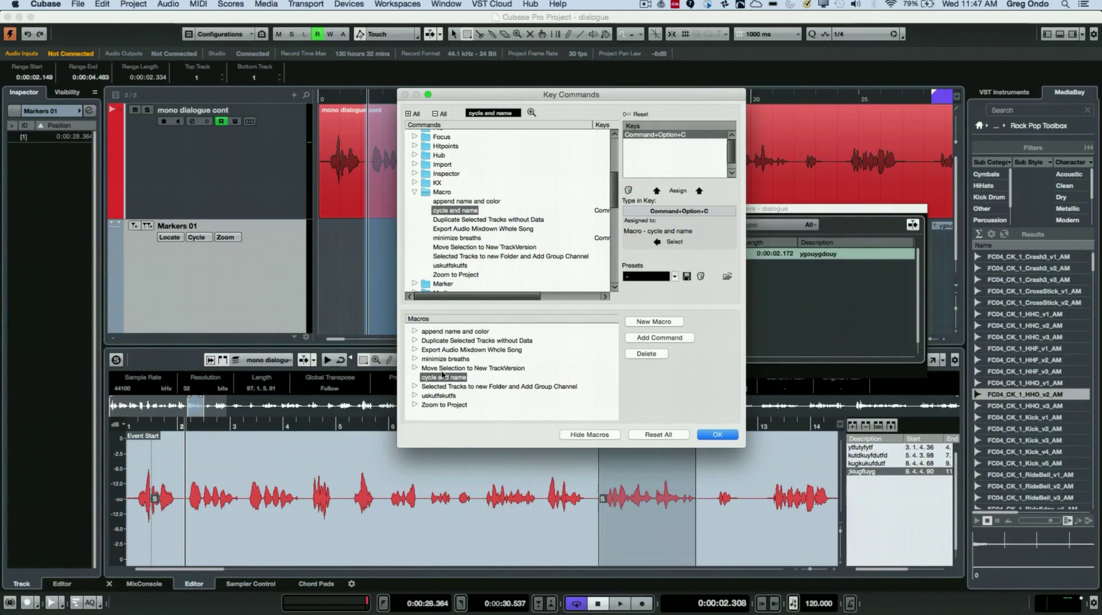
click(414, 193)
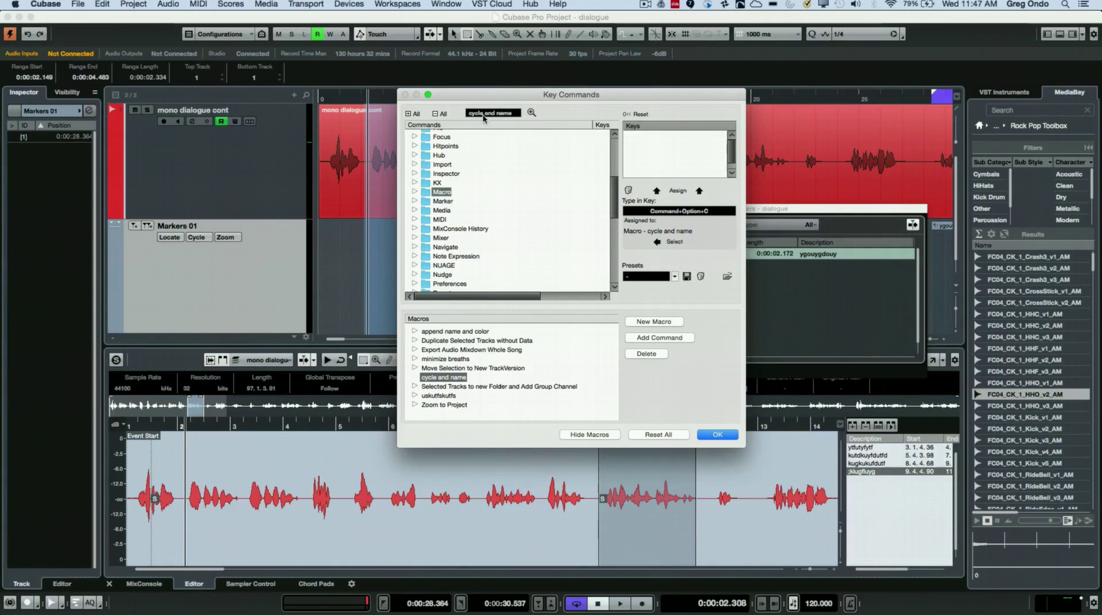
Step: Add Locators to Selection and Insert Cycle Marker to the 'cycle and name' macro
click(507, 113)
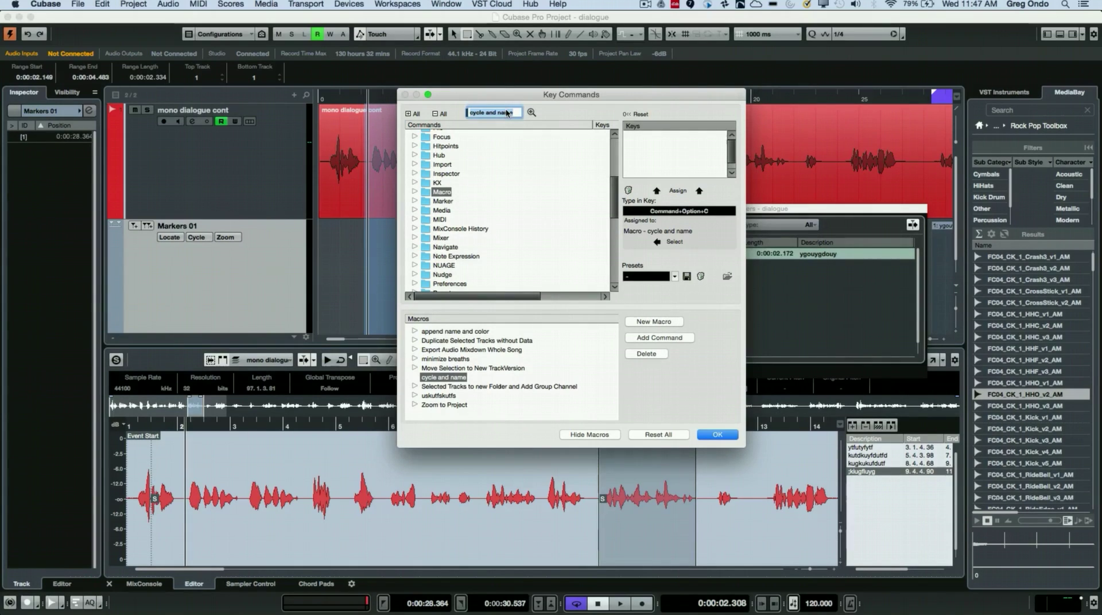
text(loca)
text(tor)
text(s)
text( to selec)
text(tion)
key(Return)
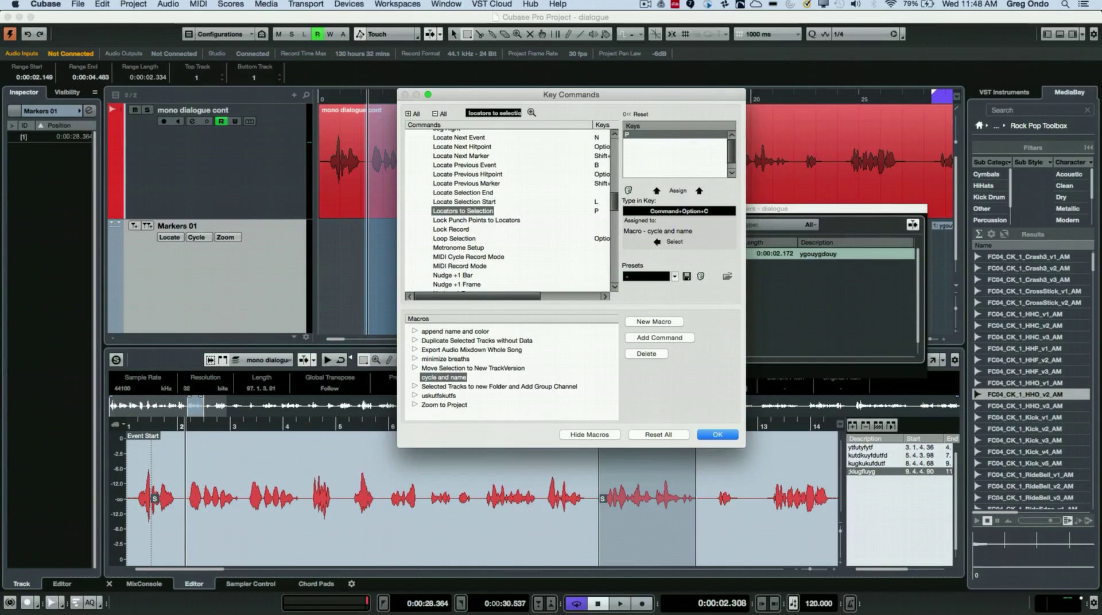
click(663, 338)
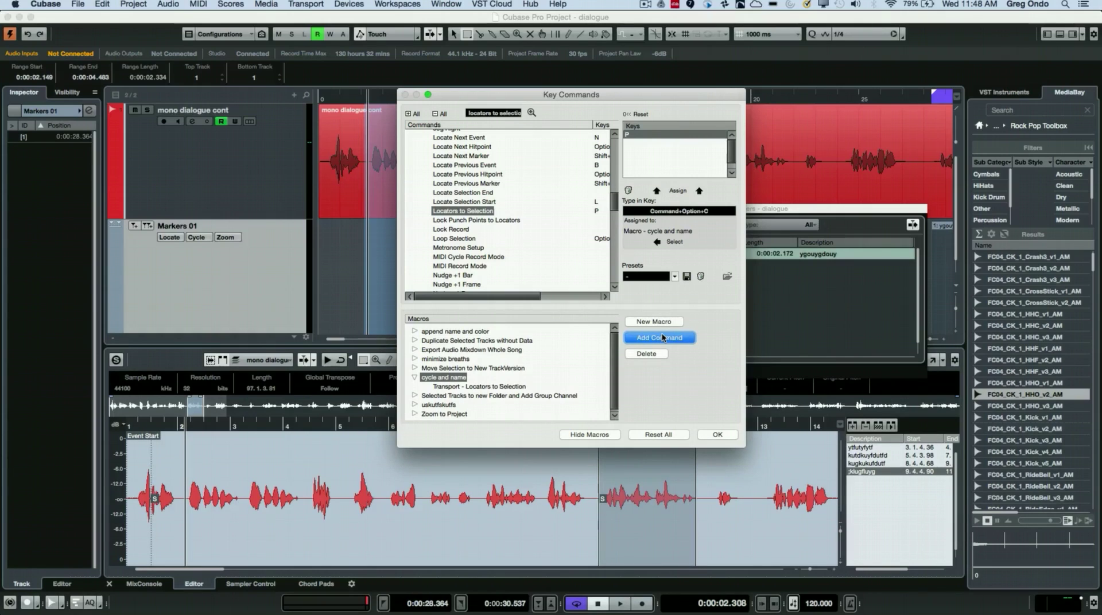
click(510, 113)
text(insert c)
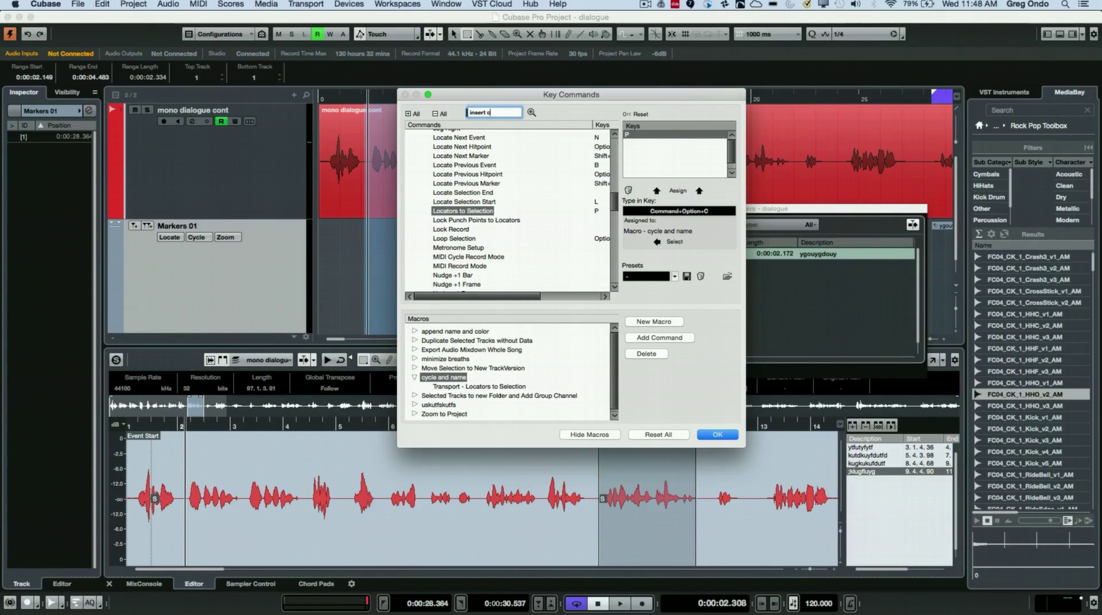
text(ycle marker)
key(BackSpace)
text(r)
key(Return)
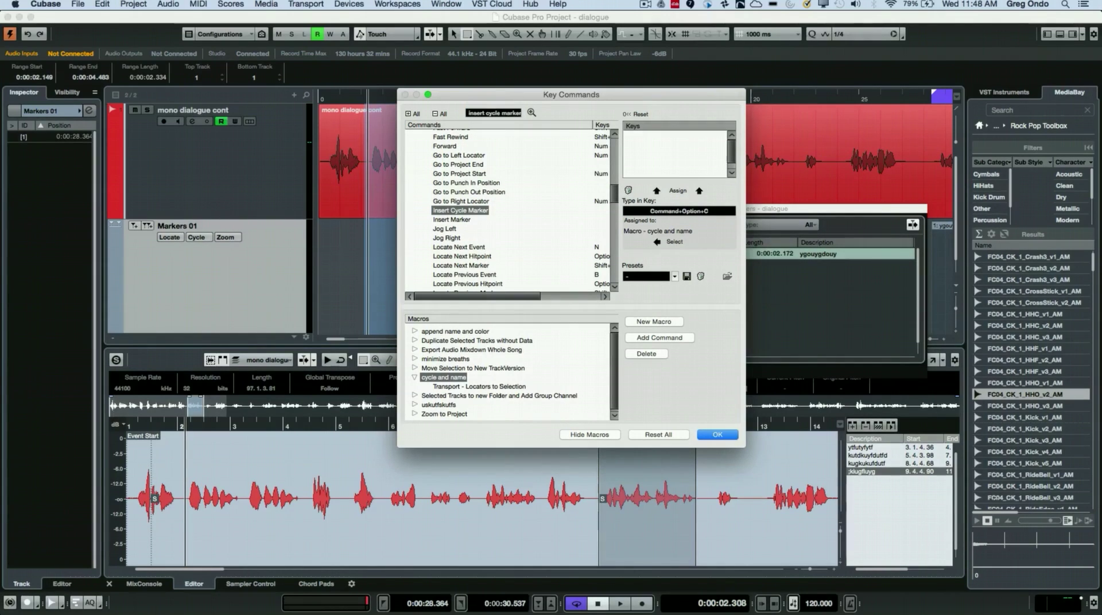
click(650, 339)
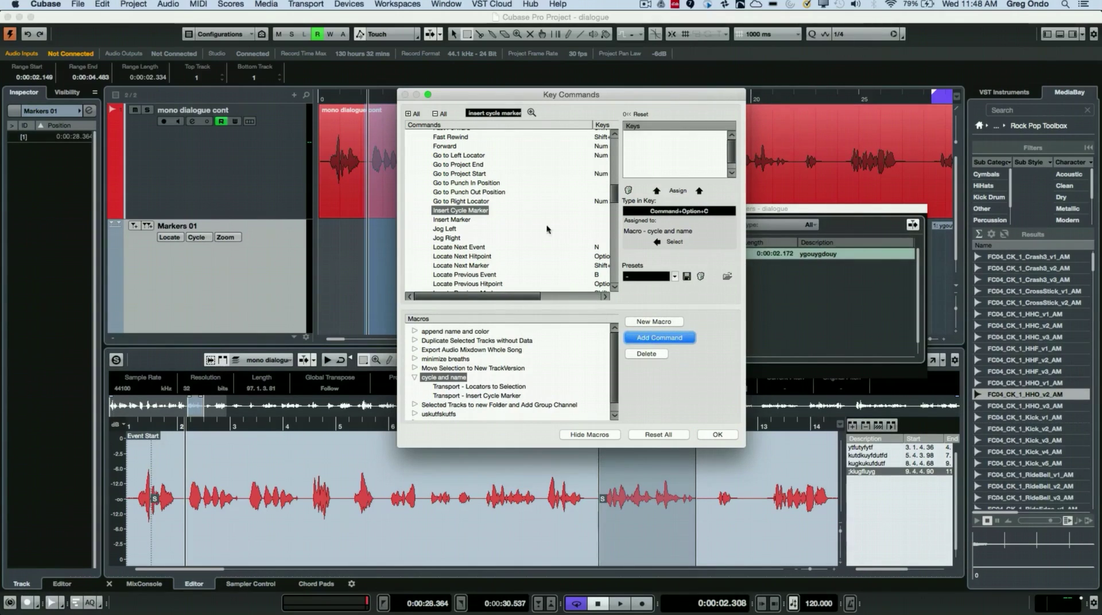
Step: Add Open Markers and Navigate Down to the macro as its last two commands
click(508, 114)
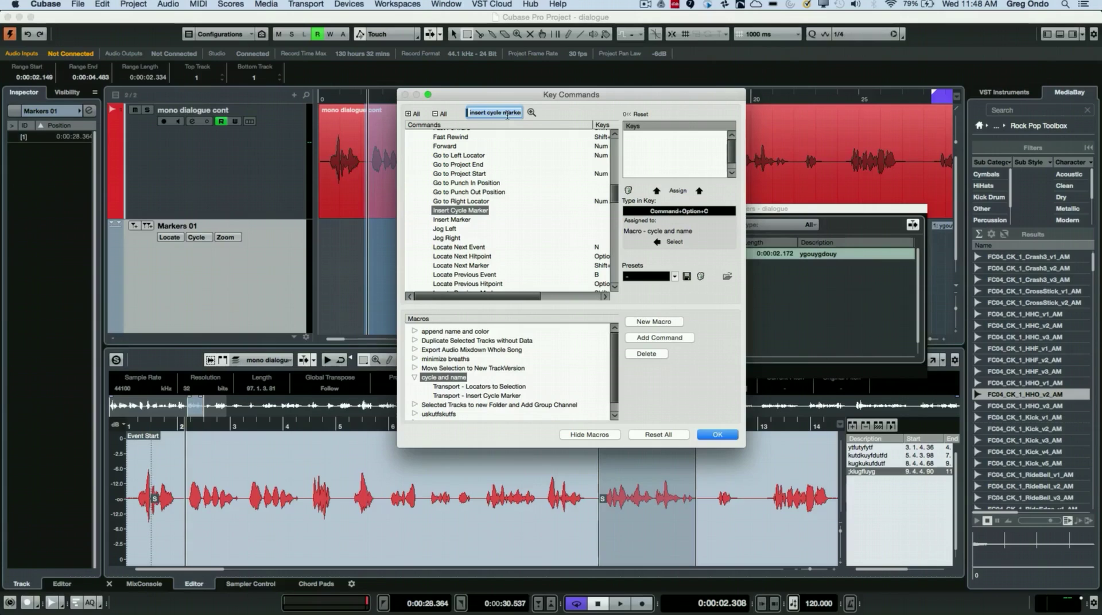
text(open marker)
key(Return)
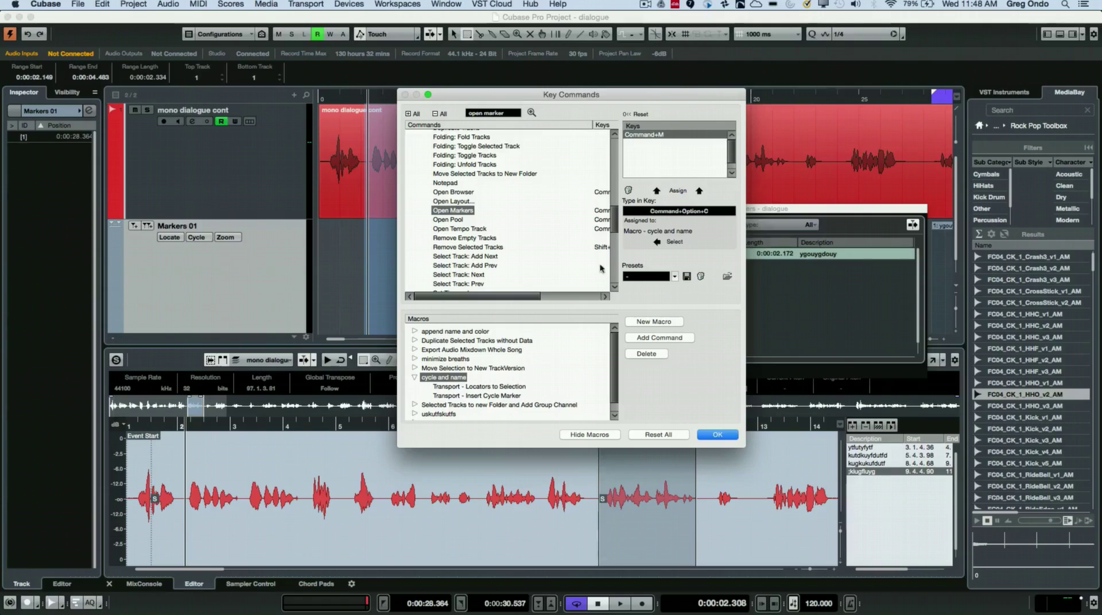
click(646, 338)
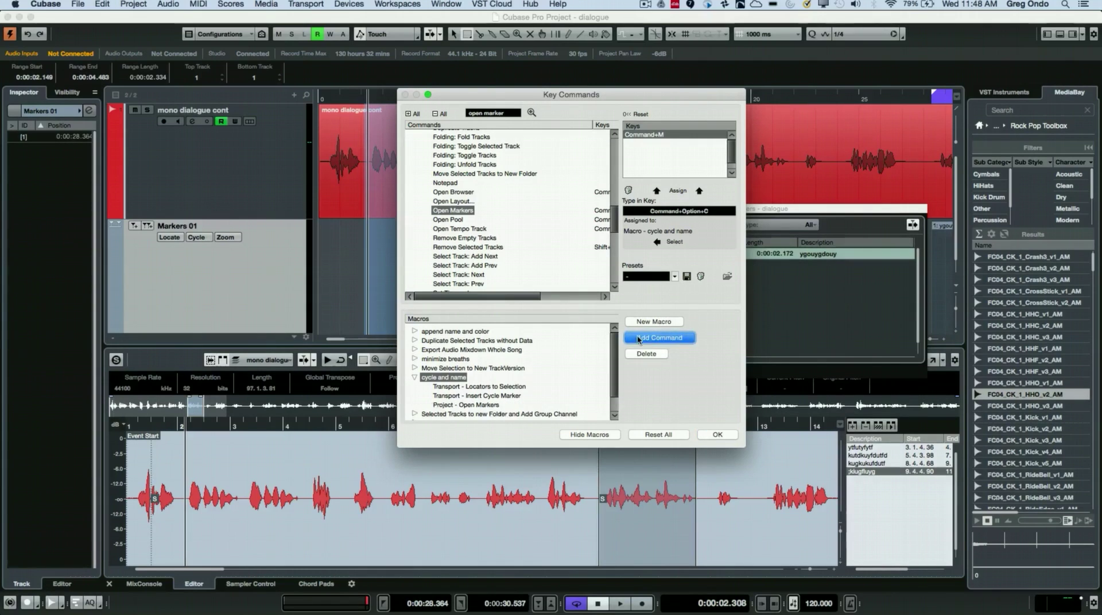
click(499, 112)
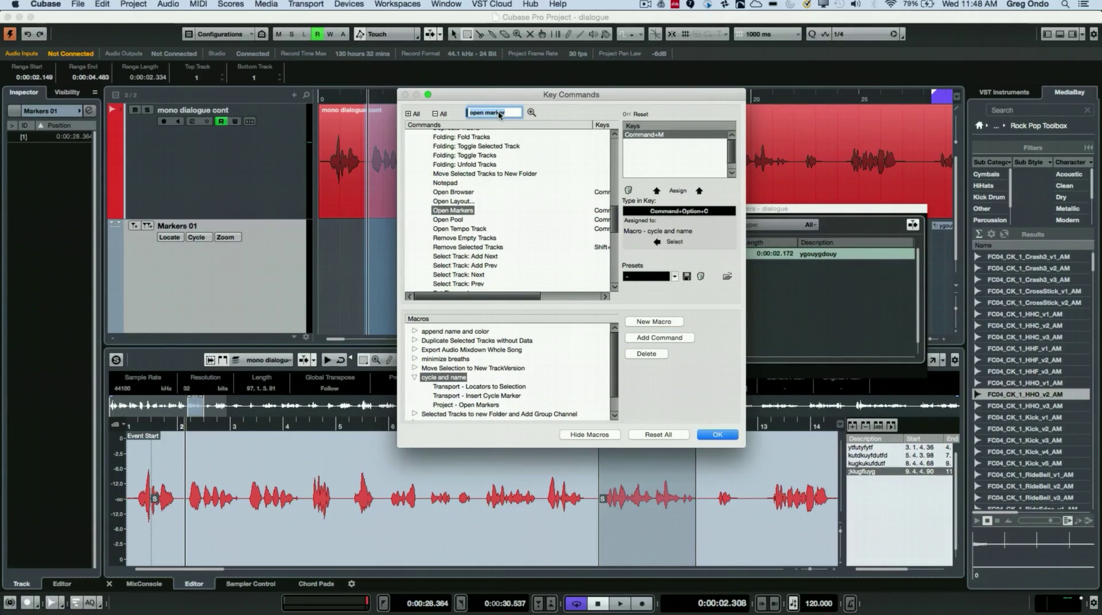
text(r)
text(avigate)
key(Return)
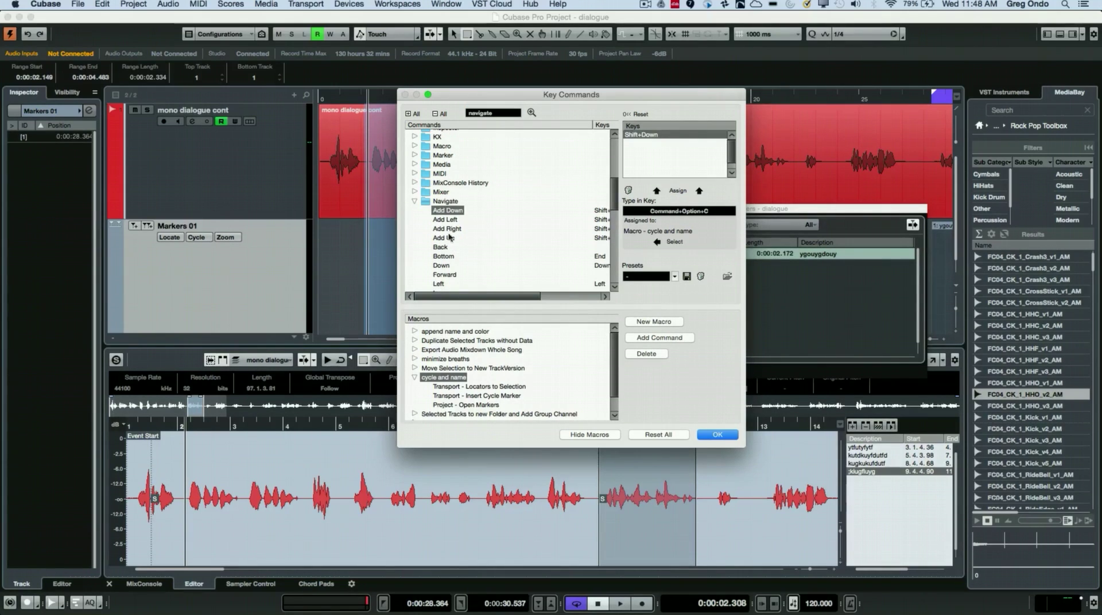
click(450, 266)
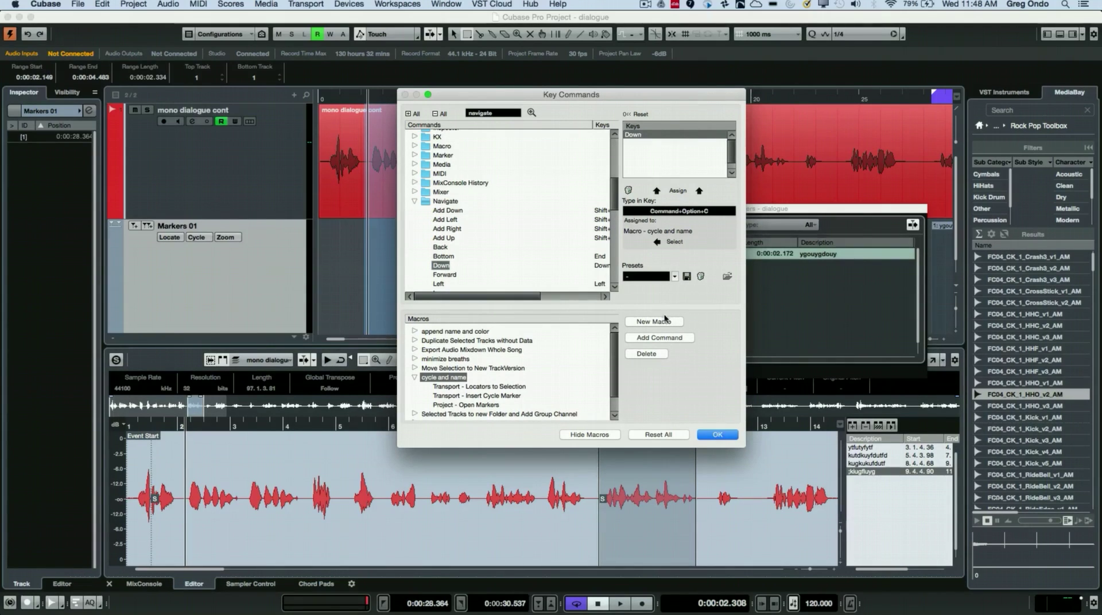
click(658, 339)
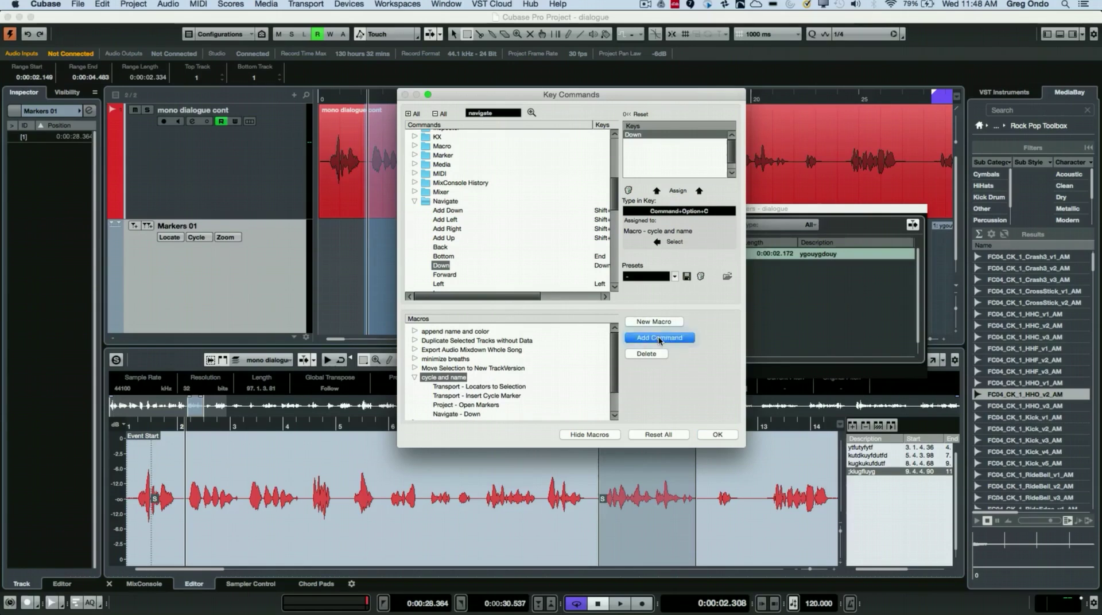
Step: Save the macro, then add cycle marker 2 over the next phrase and name it 'iygouyg'
click(714, 434)
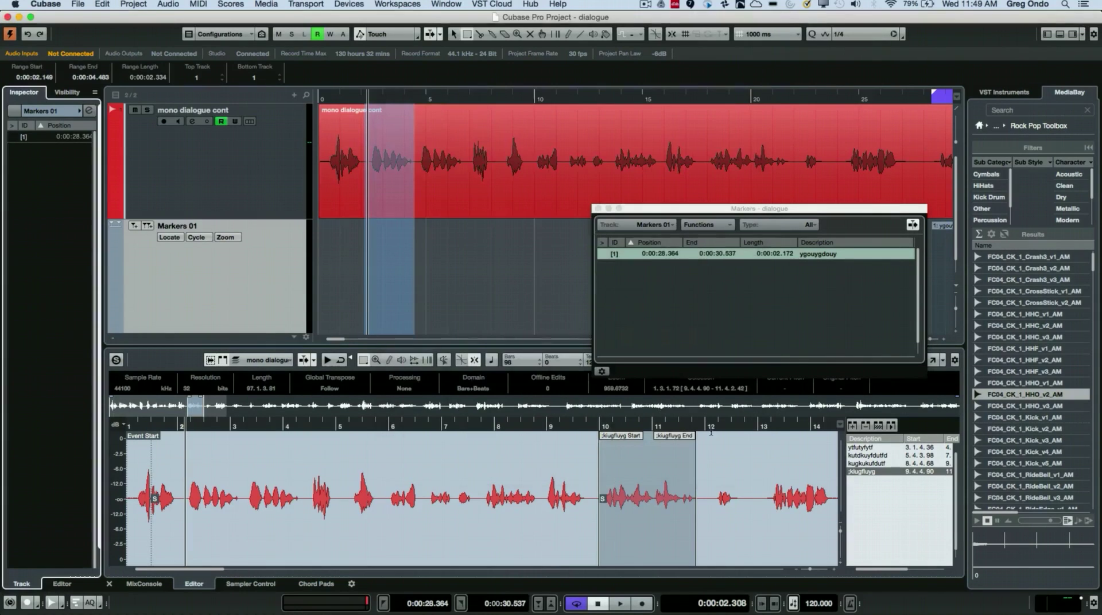
right_click(850, 227)
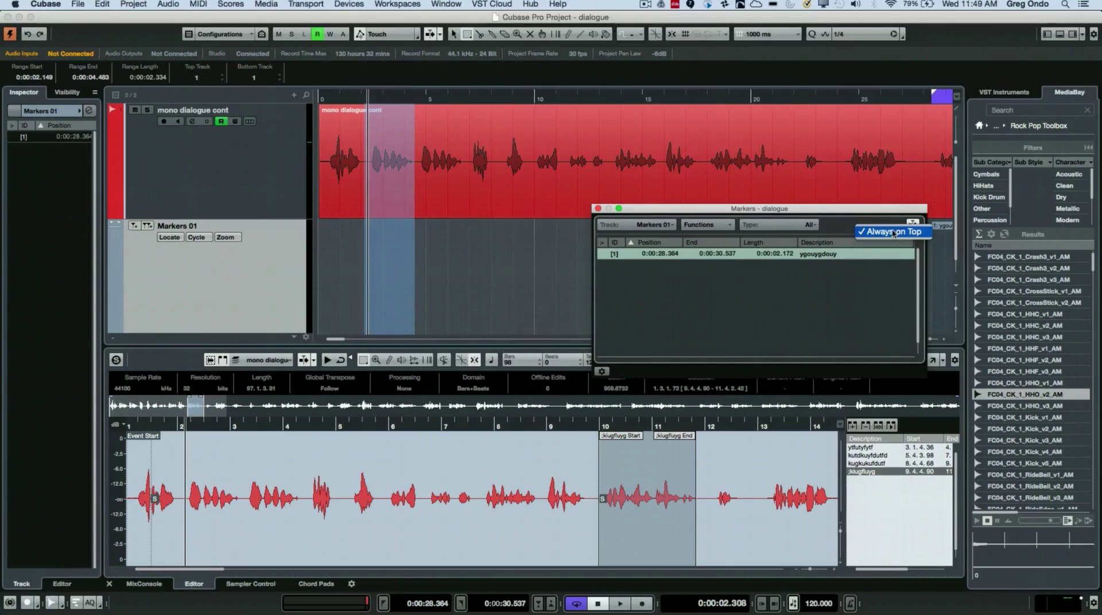
click(481, 123)
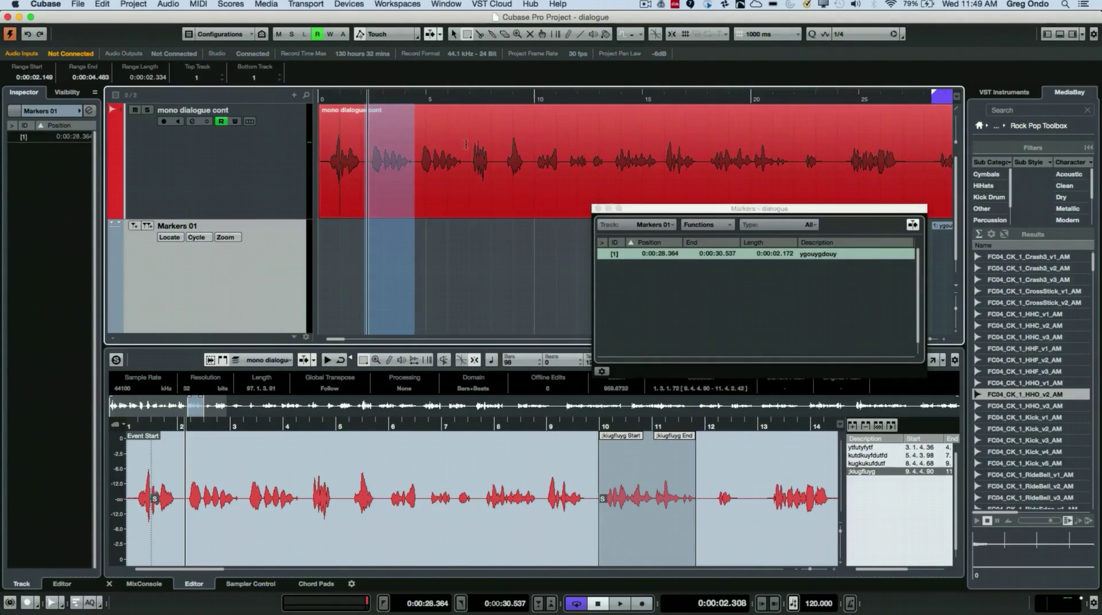
drag(465, 155, 499, 155)
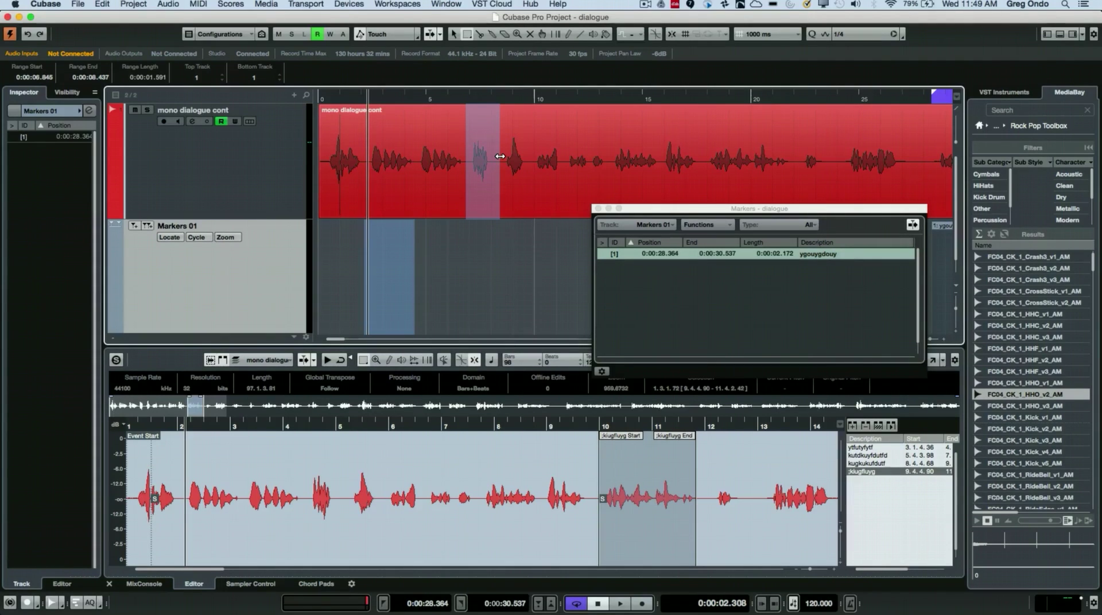
key(p)
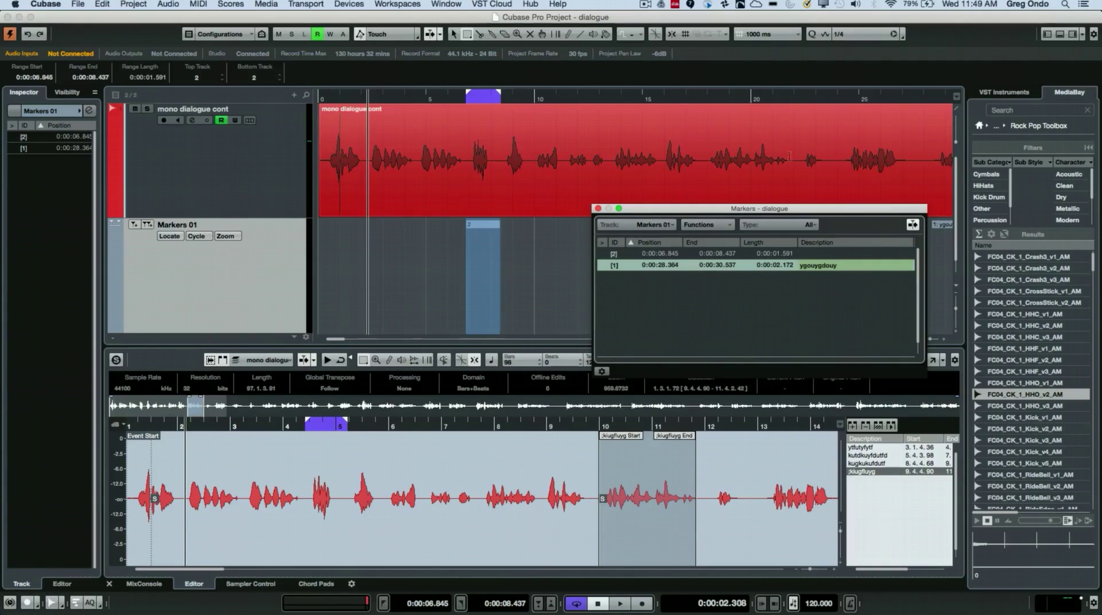
double_click(828, 253)
text(iygouyg)
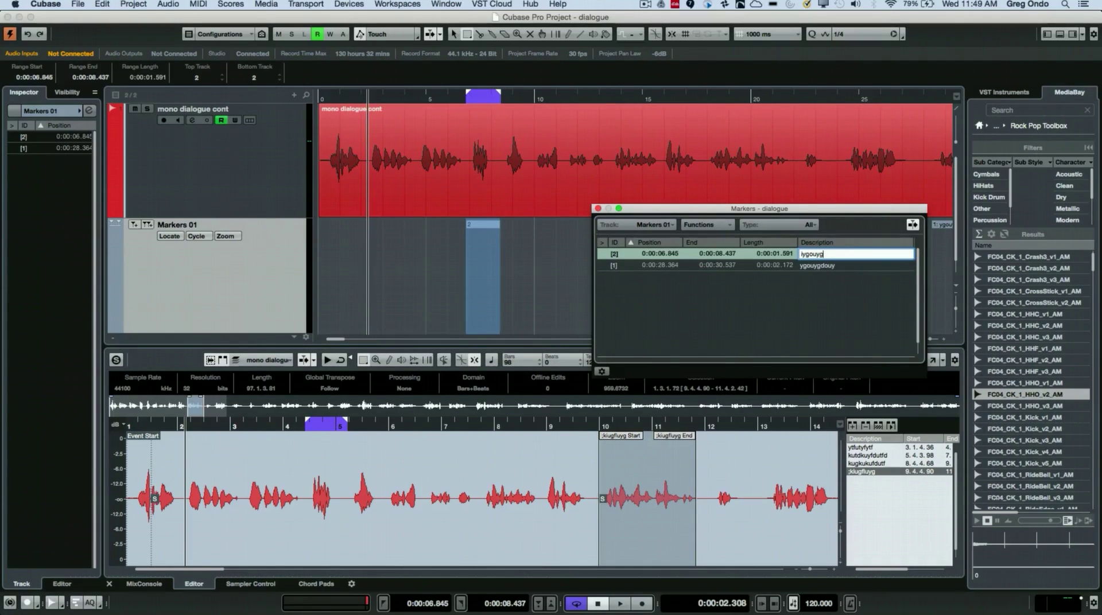
key(Return)
Step: Add cycle marker 3 over the phrase at 0:00:11.435 and name it 'luygdouyf'
click(621, 176)
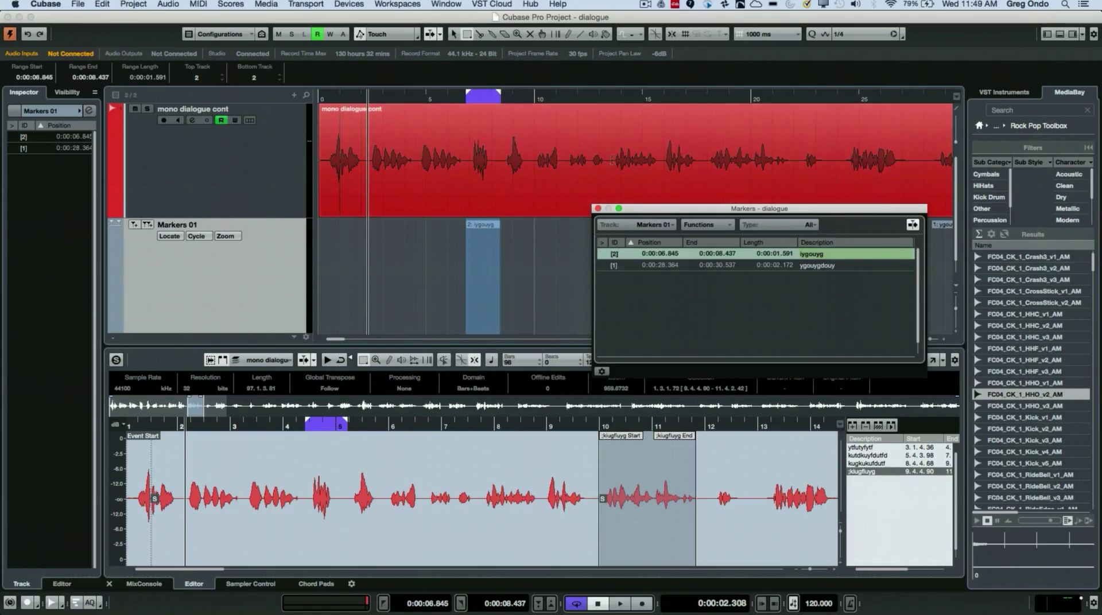
drag(608, 160, 571, 157)
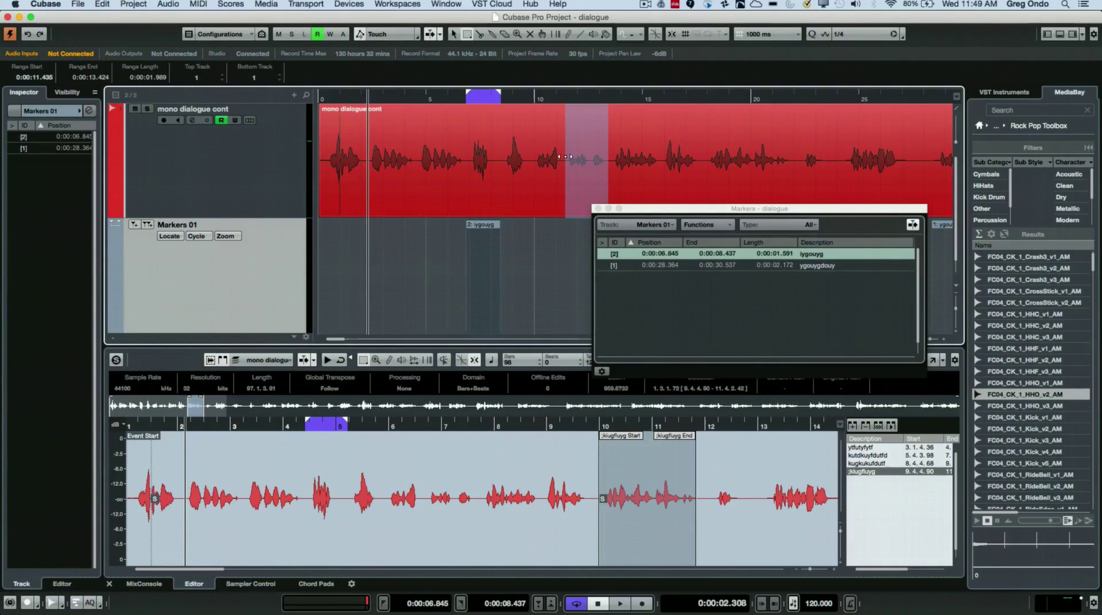
key(Insert)
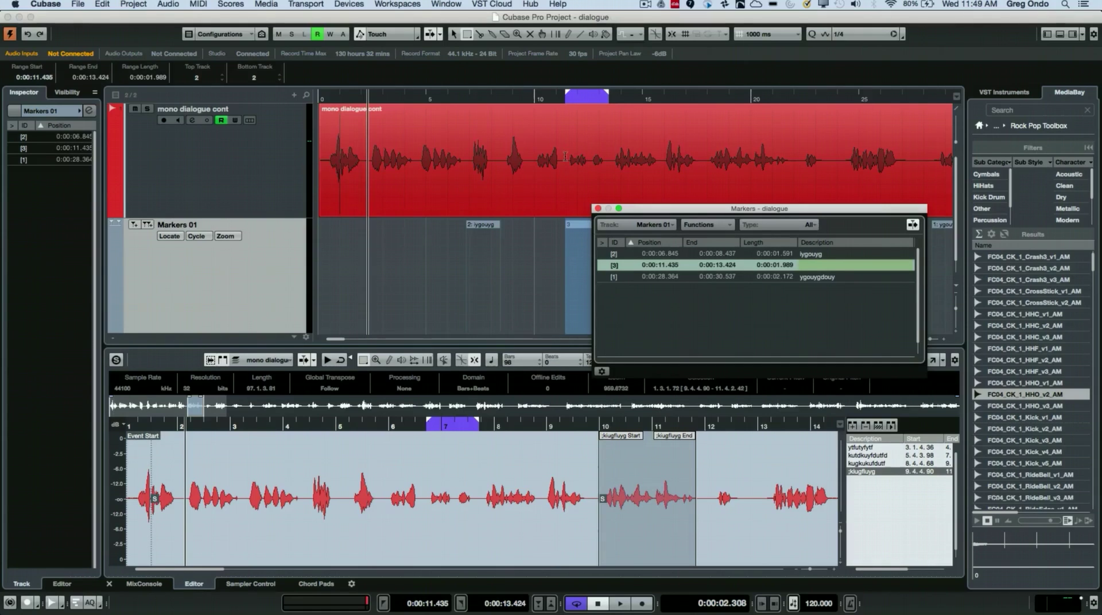
key(Return)
text(luygdouyfd)
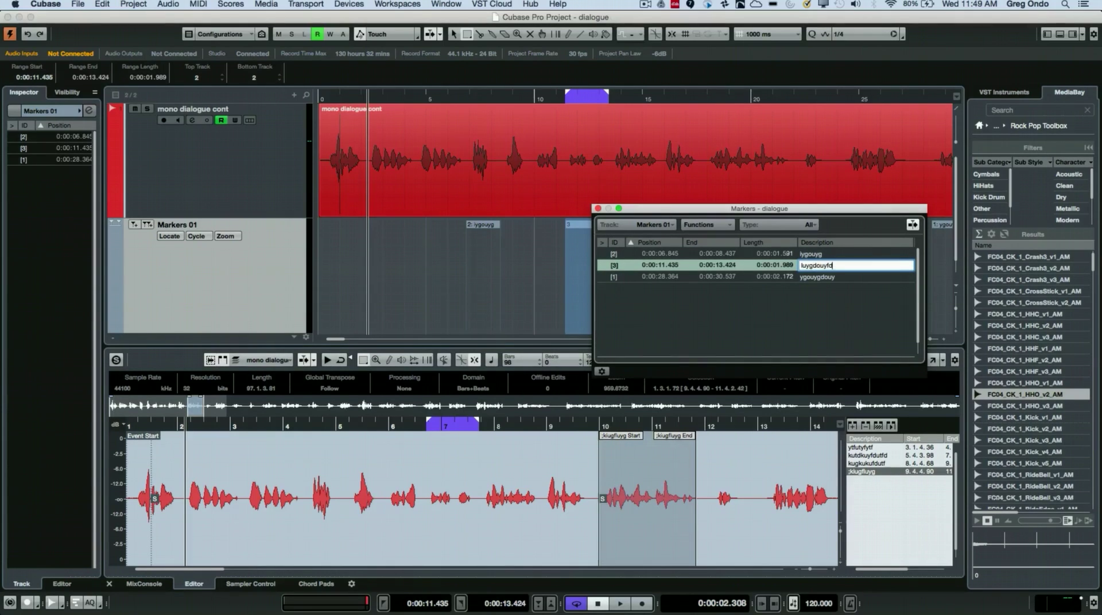
key(Return)
Step: Add cycle marker 4 over the 0:00:15.812–17.8 s phrase, name it 'uoyfouyfou', and close the marker list
click(705, 151)
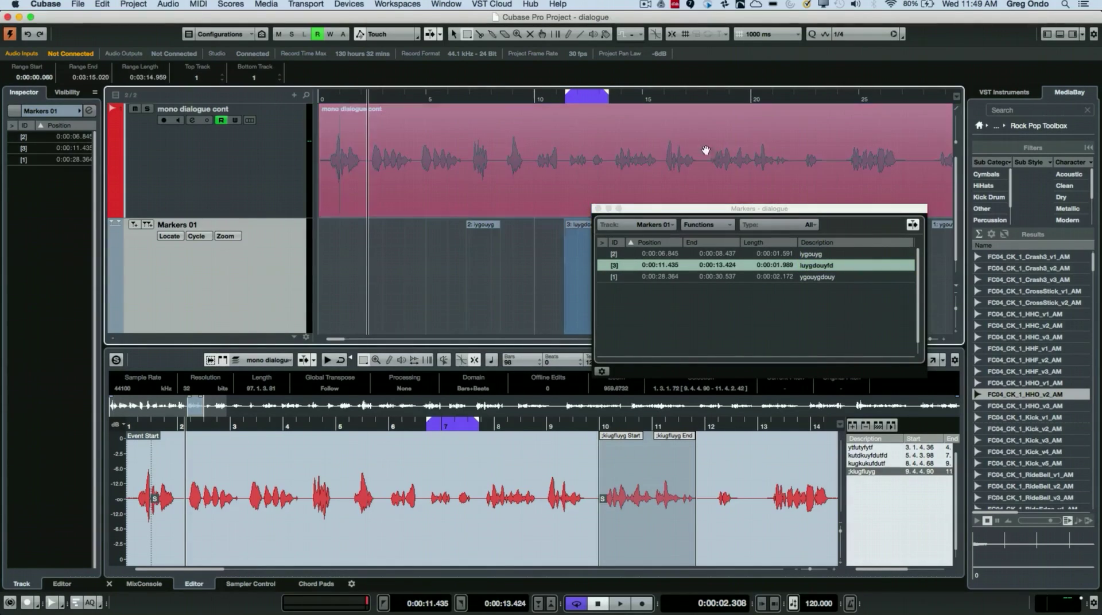
click(661, 148)
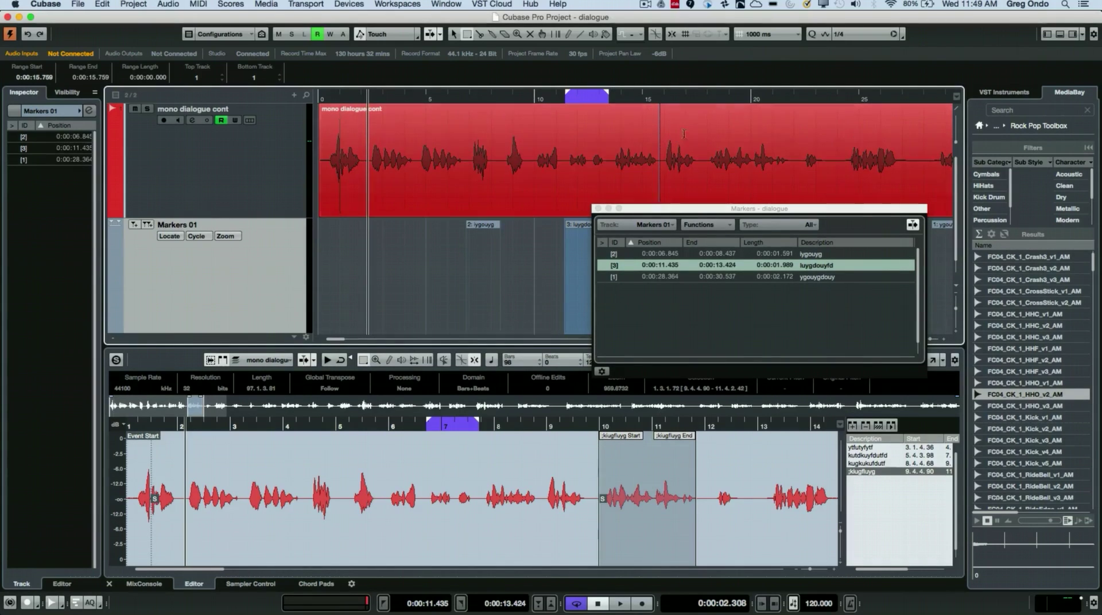
drag(703, 147, 659, 150)
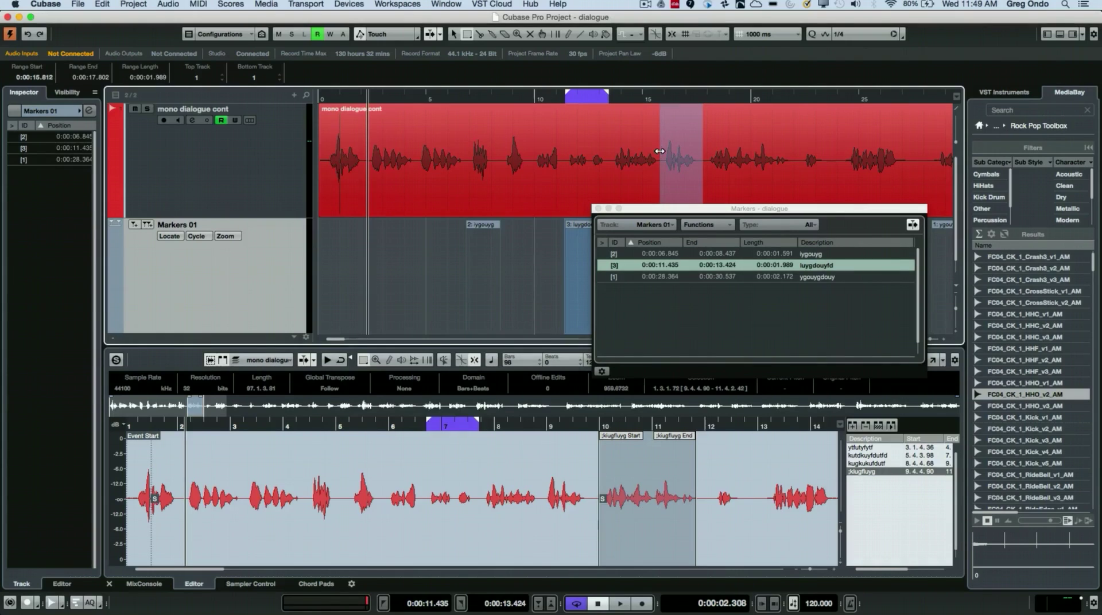
key(p)
key(shift+Insert)
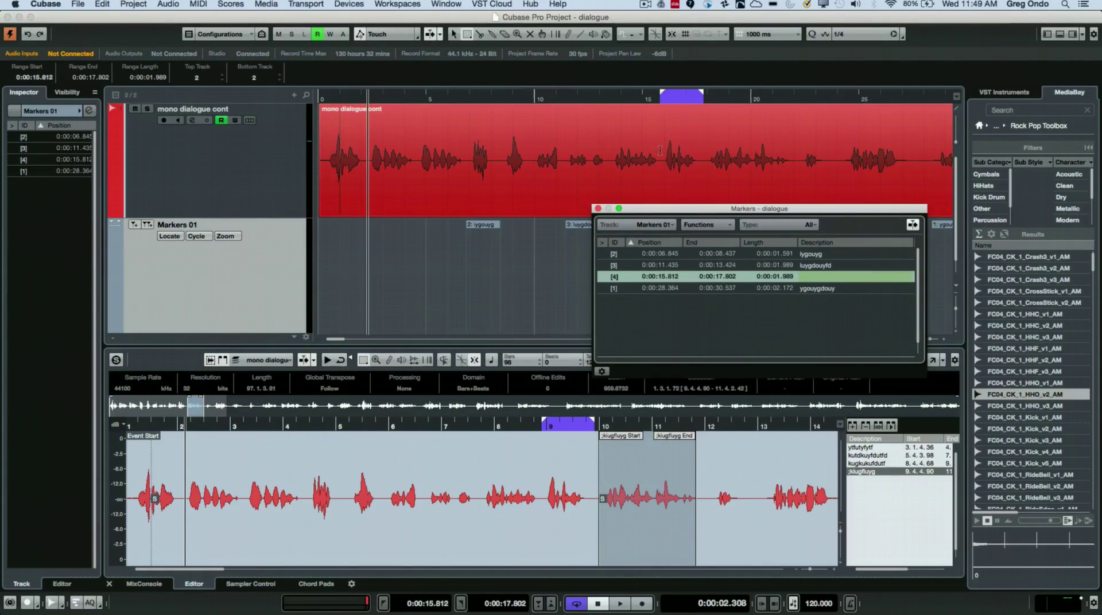
key(Return)
text(uoyfouyfoutfd)
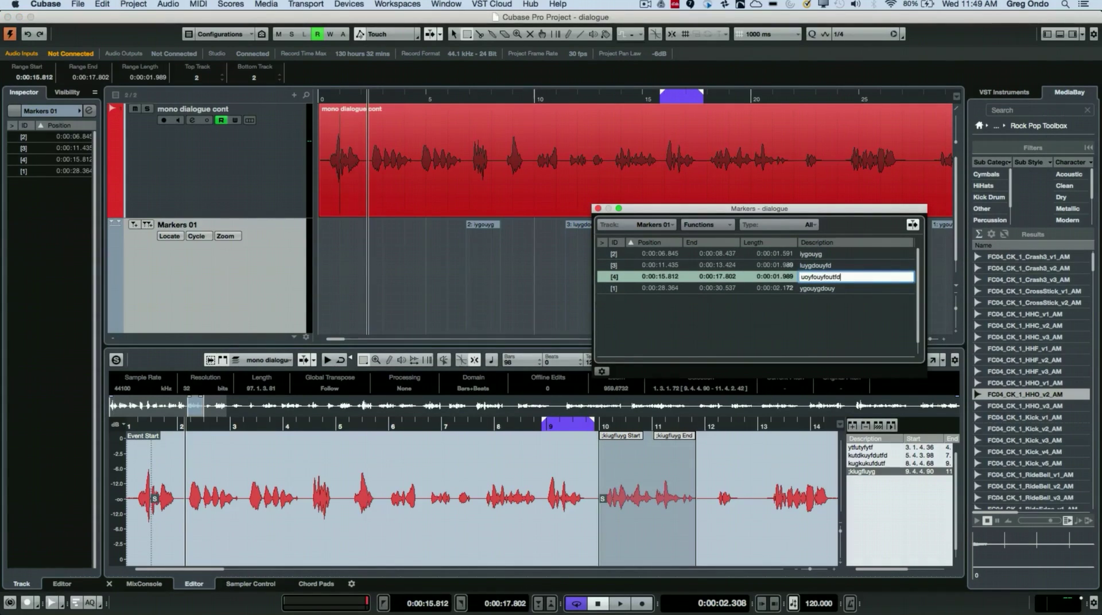
key(Return)
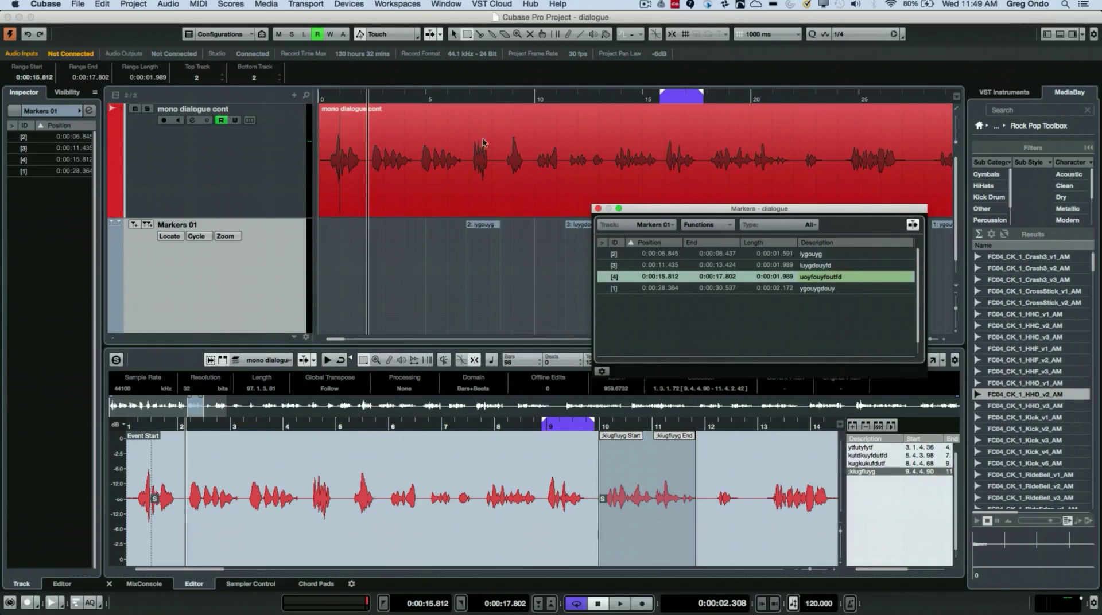
click(597, 208)
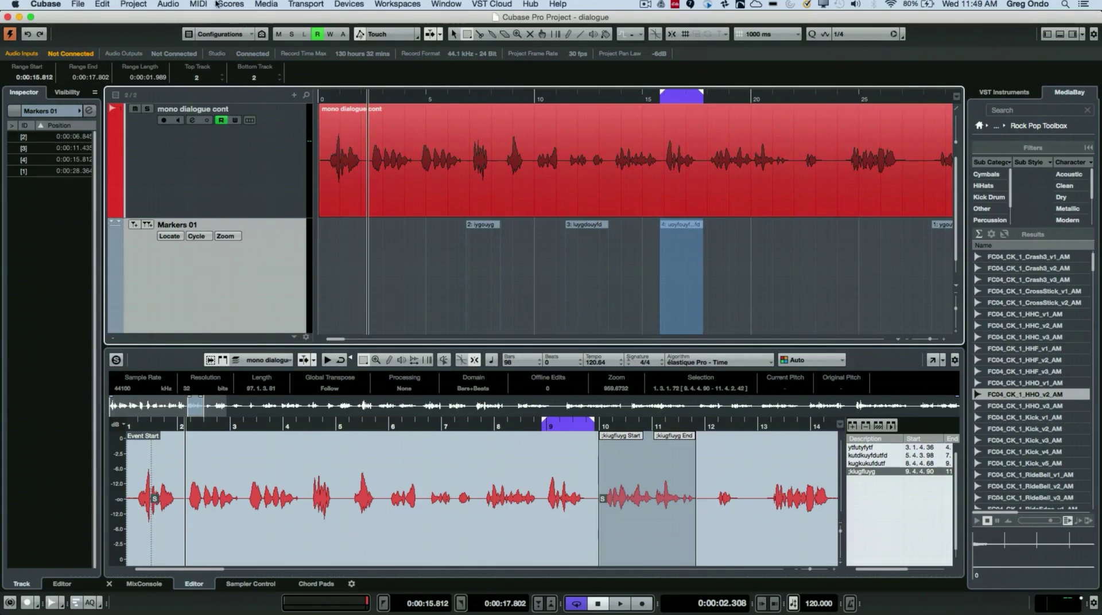
Step: Open Export Audio Mixdown and set the file naming scheme to CycleMarkerNm only
click(78, 4)
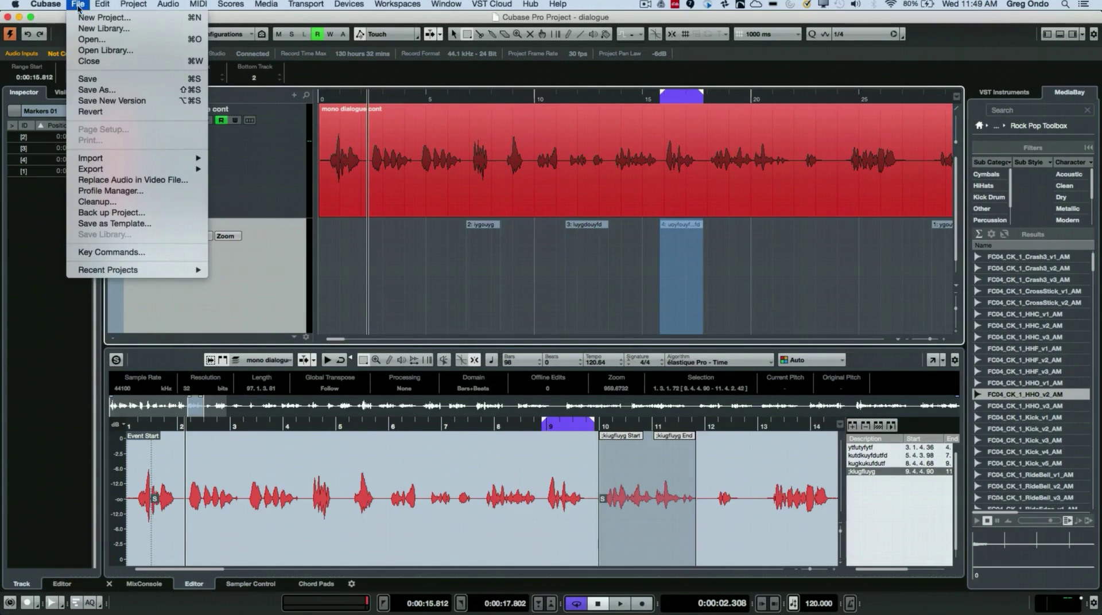
mouse_move(138, 169)
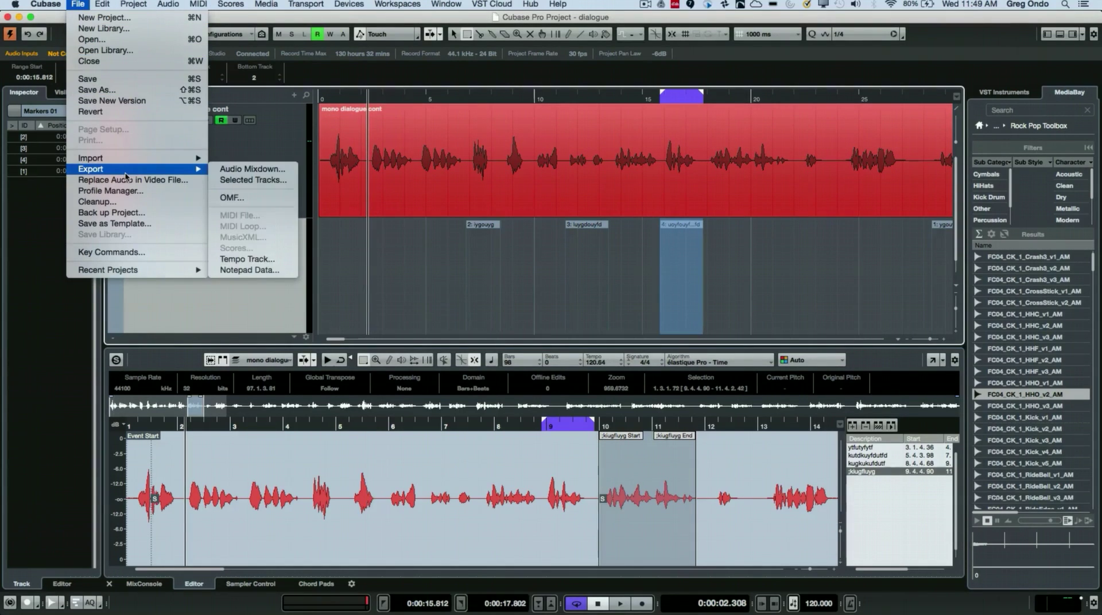
click(248, 169)
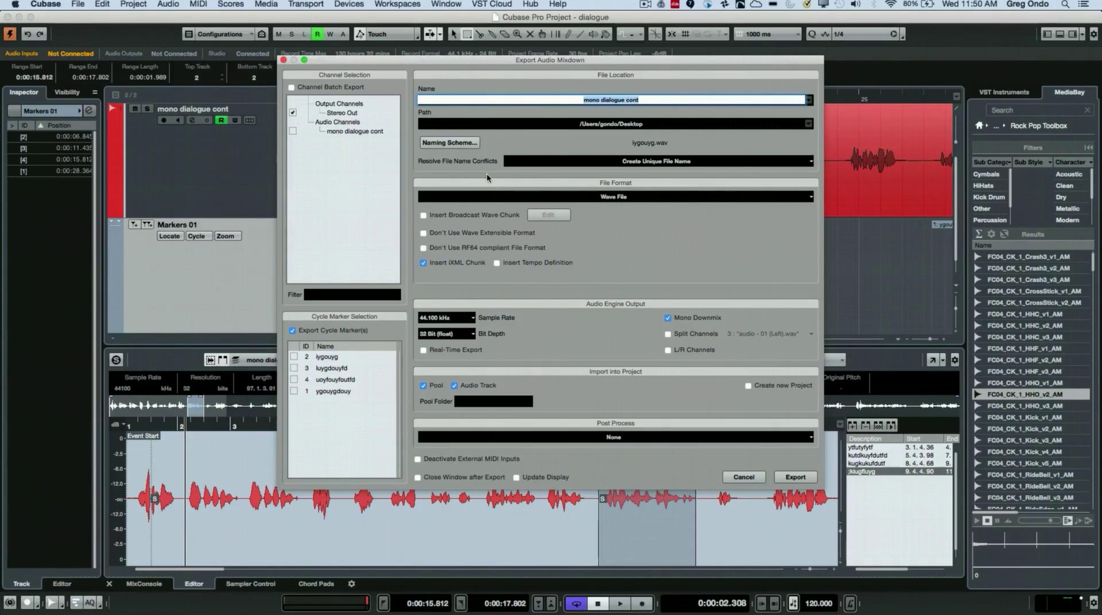
click(457, 145)
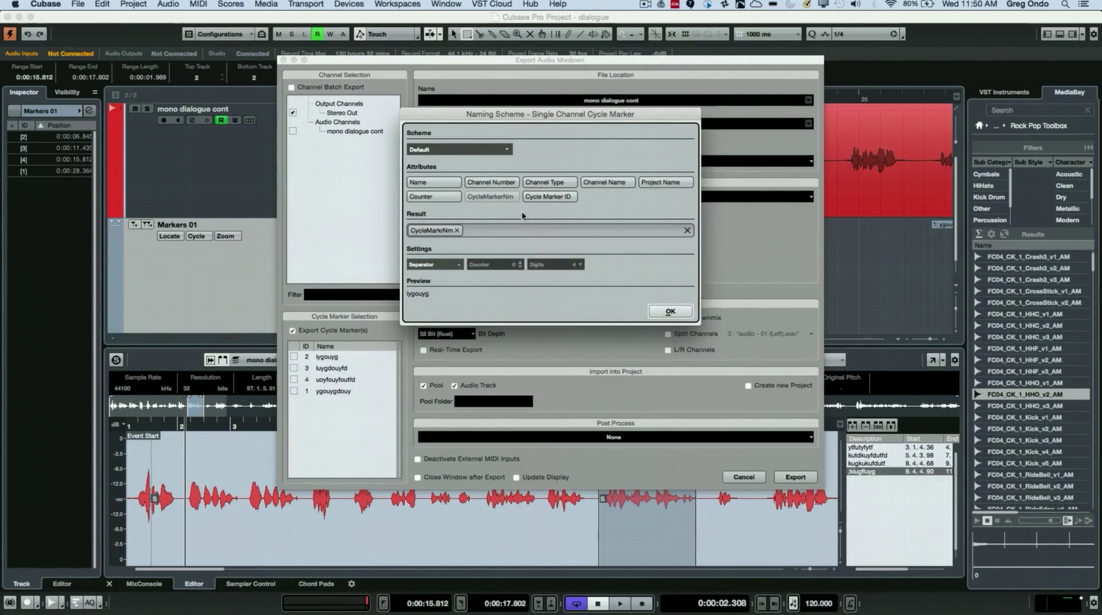
click(456, 230)
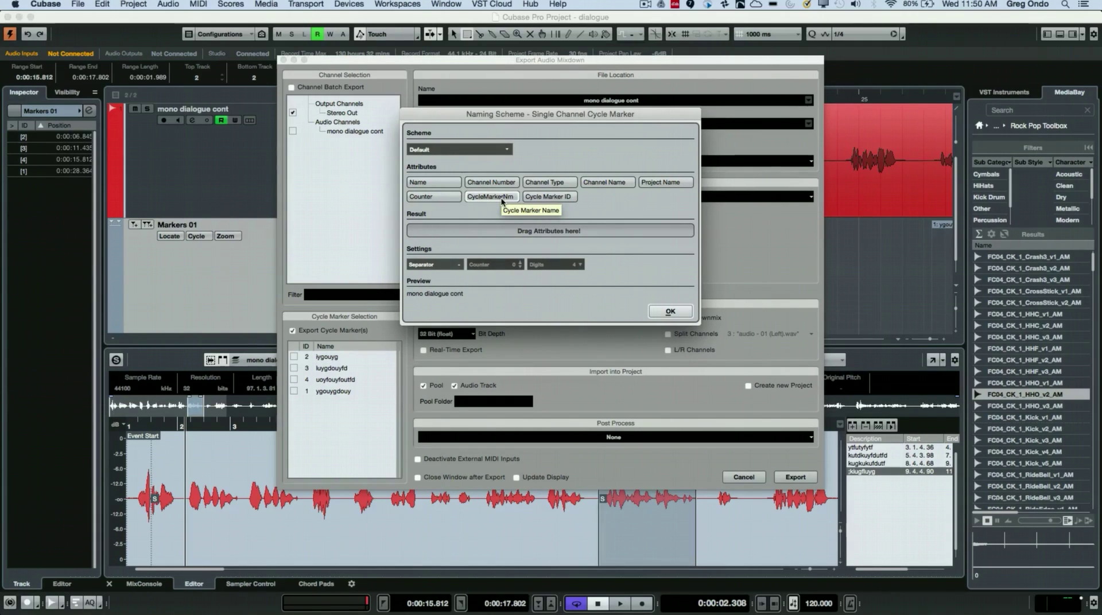
drag(502, 200, 451, 231)
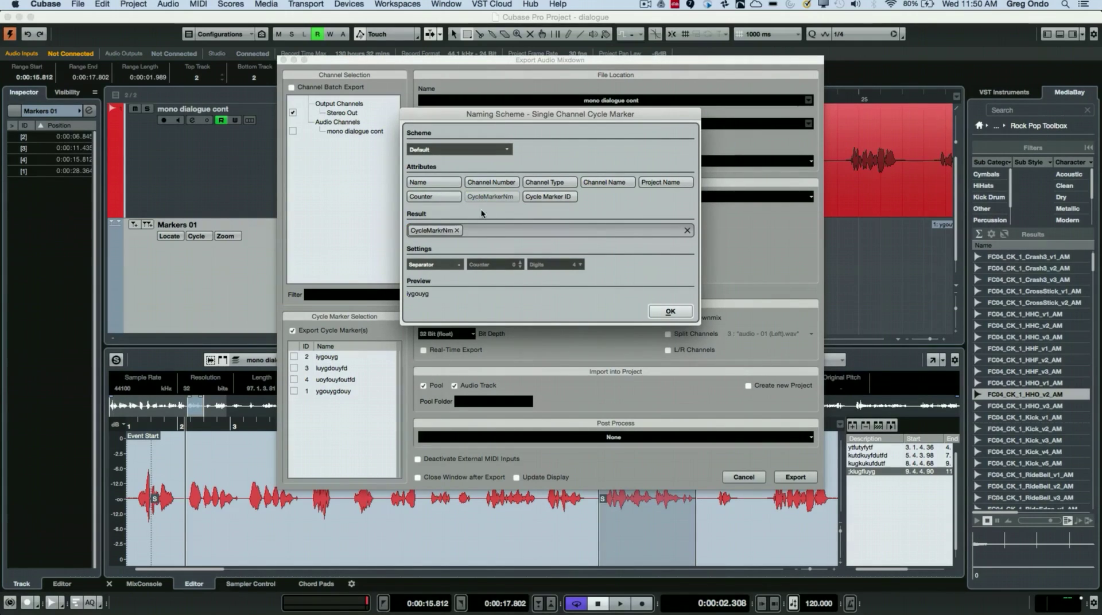
click(669, 311)
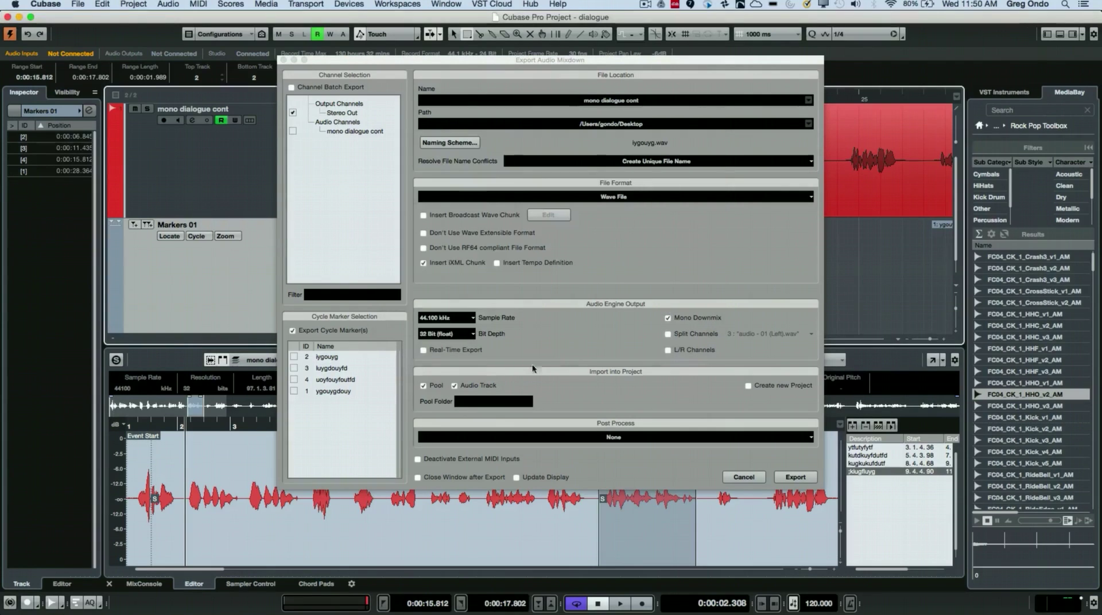
Step: Enable Export Cycle Marker(s), tick all four marker rows, and export them as separate files
click(293, 331)
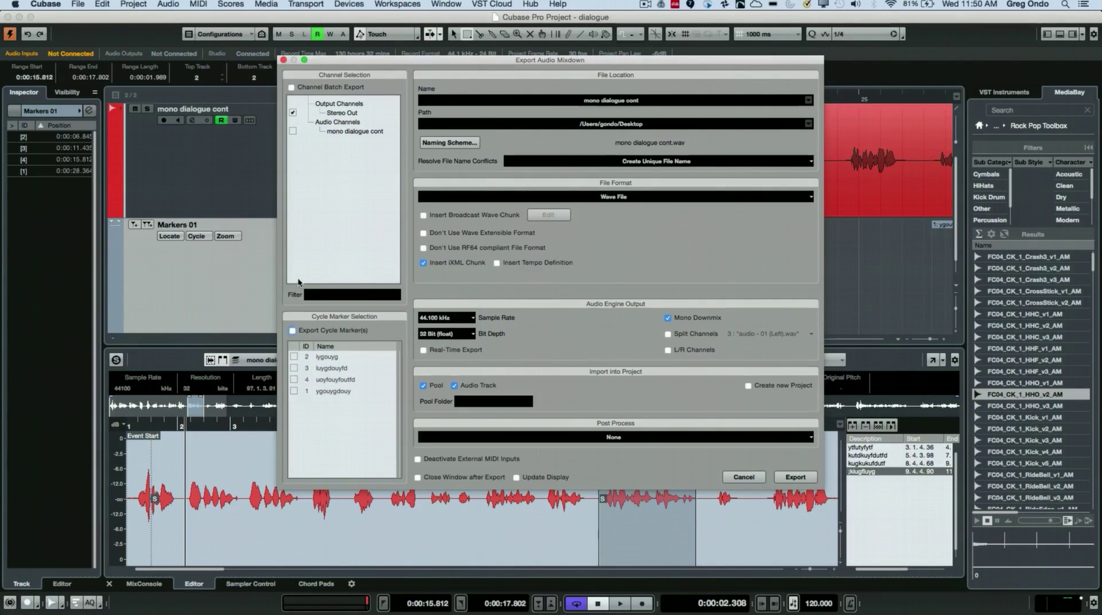
click(293, 331)
click(295, 356)
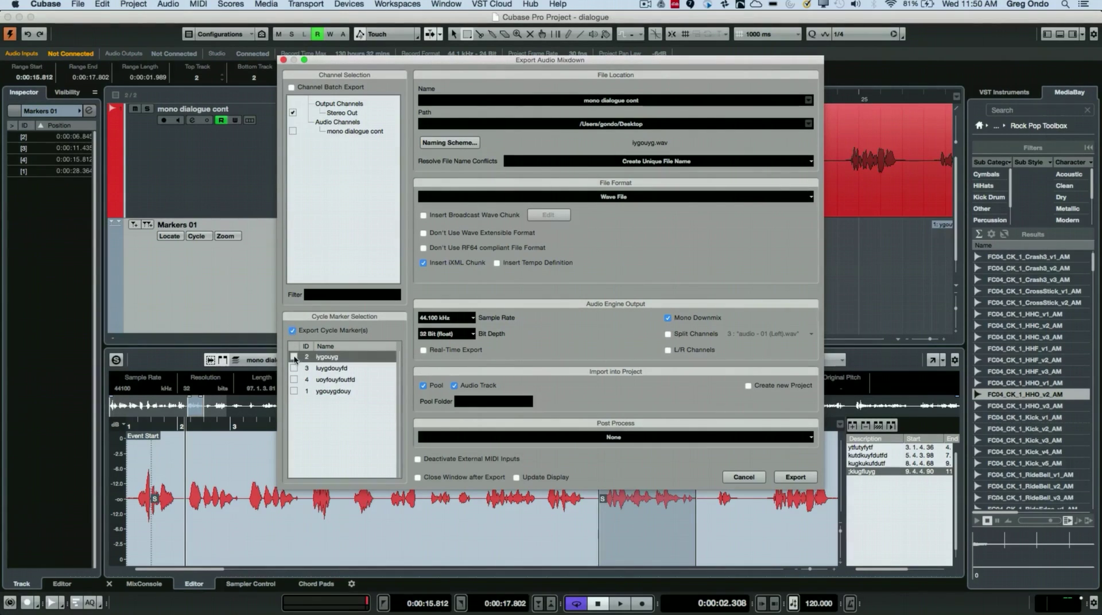
click(294, 370)
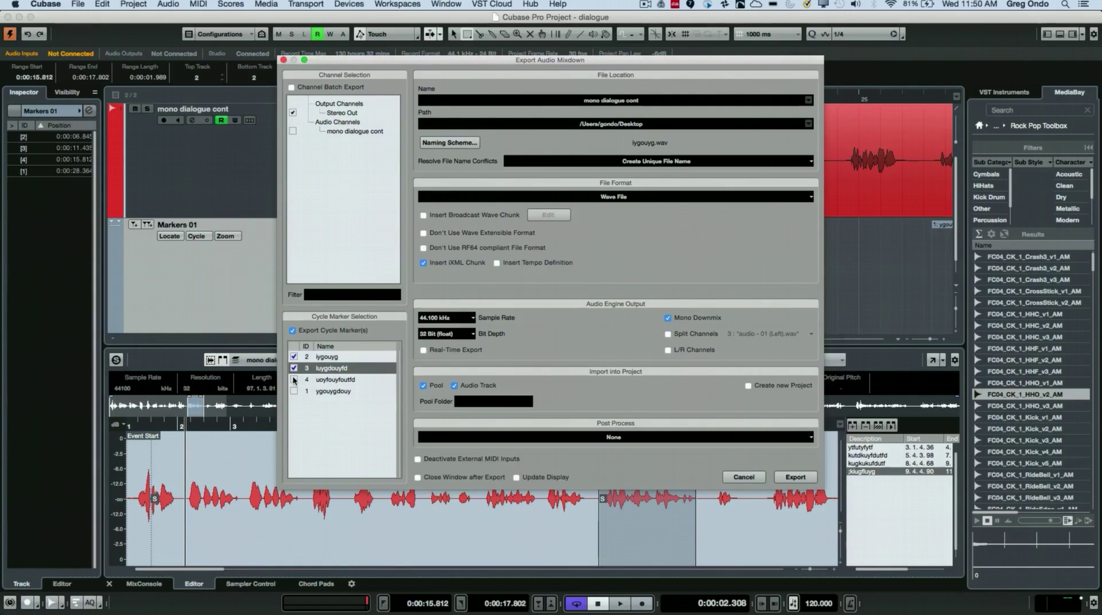
click(294, 379)
click(294, 391)
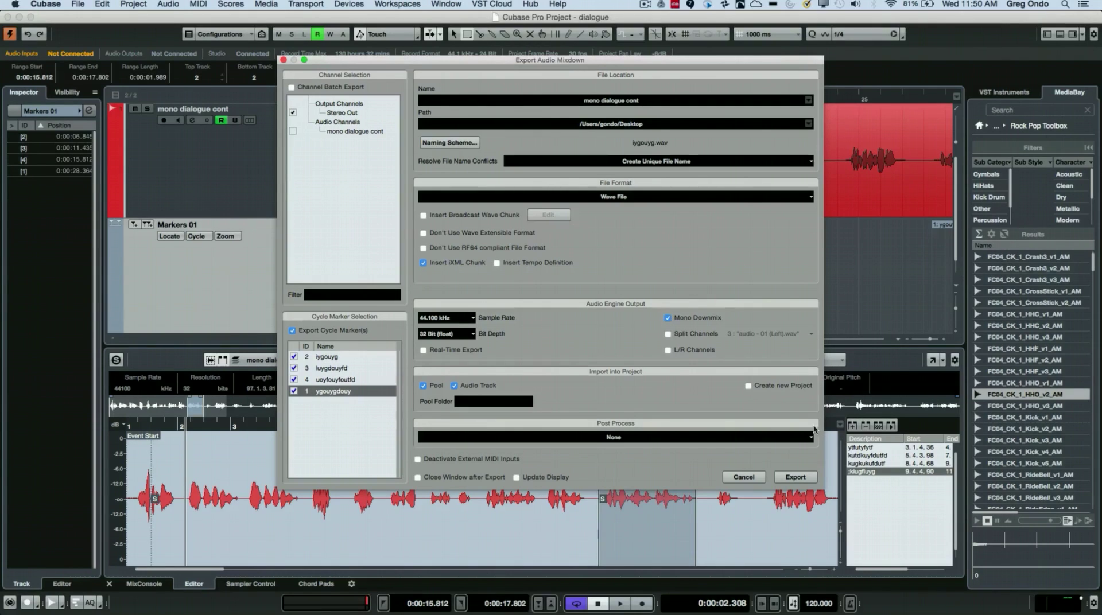
click(790, 478)
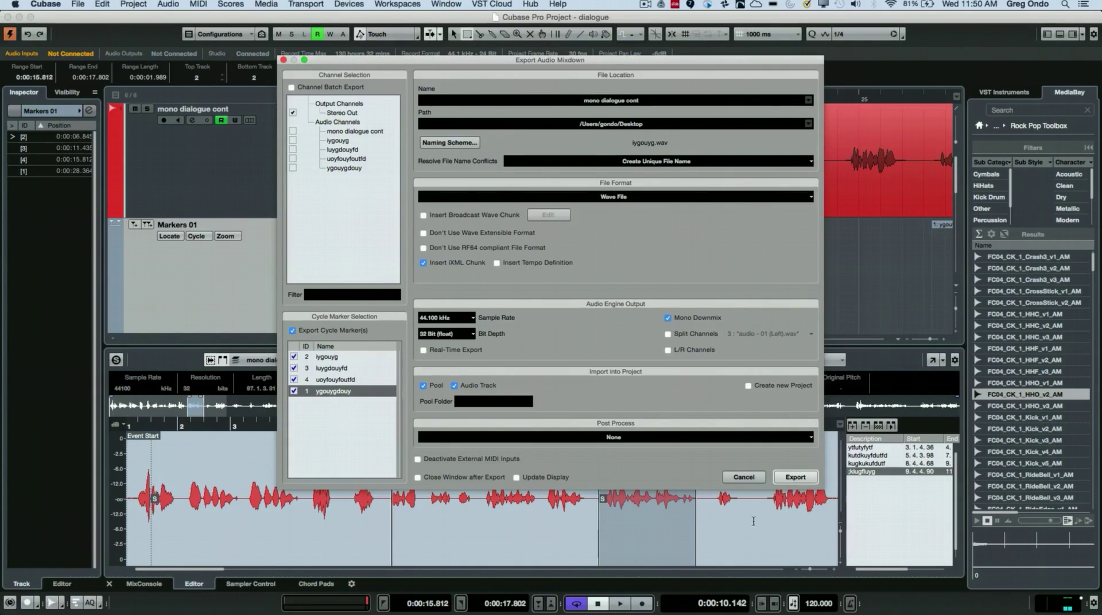
Step: Close Export Audio Mixdown and scroll the project to check the new exported-clip tracks
click(740, 472)
scroll(673, 321, down, 6)
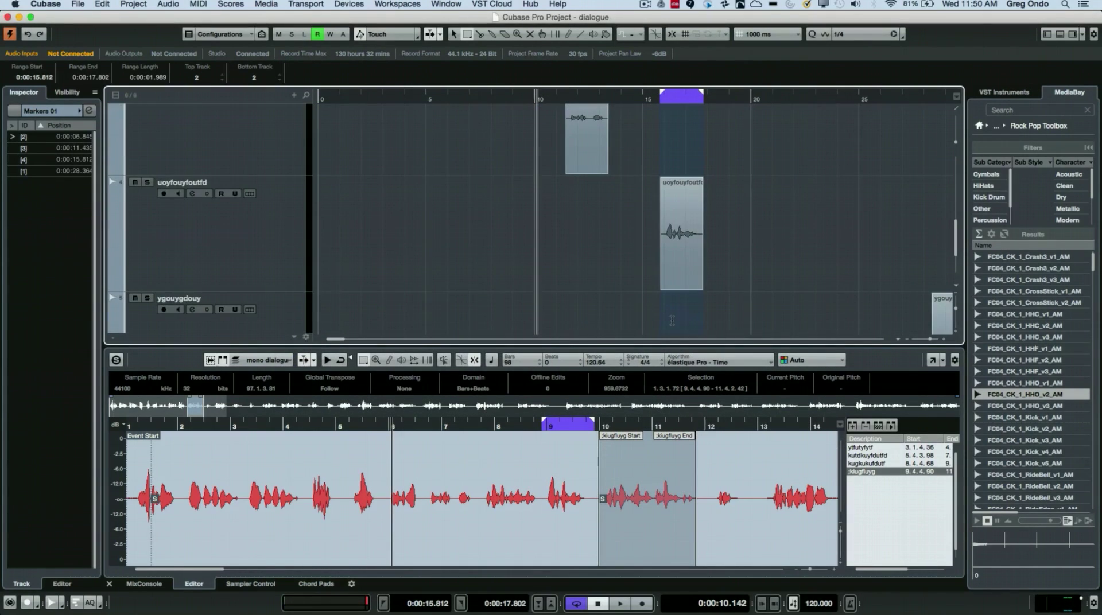
scroll(672, 320, up, 3)
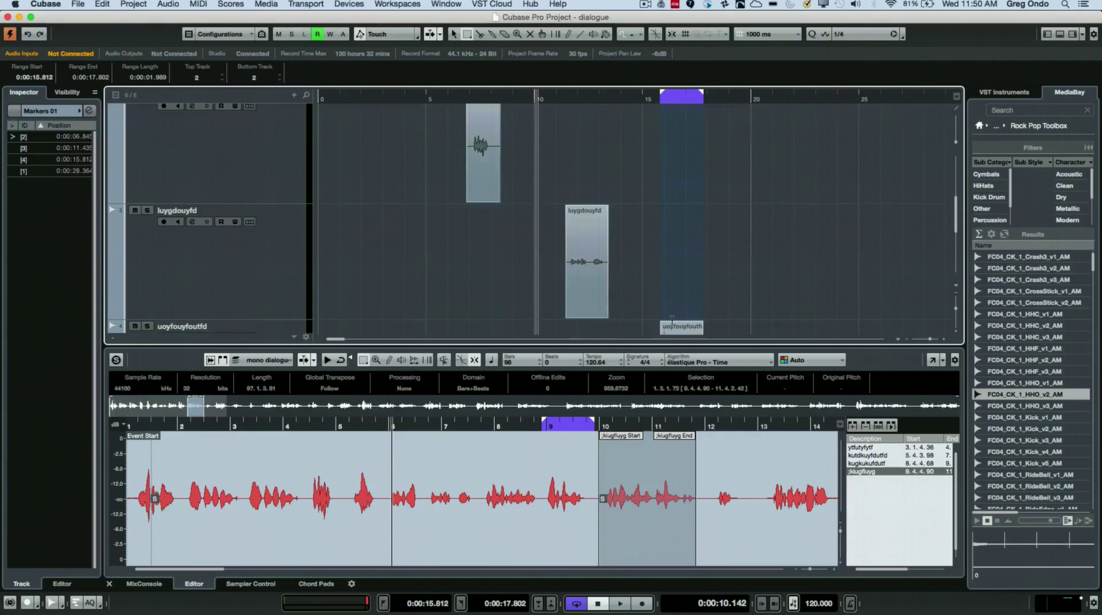
scroll(672, 320, up, 4)
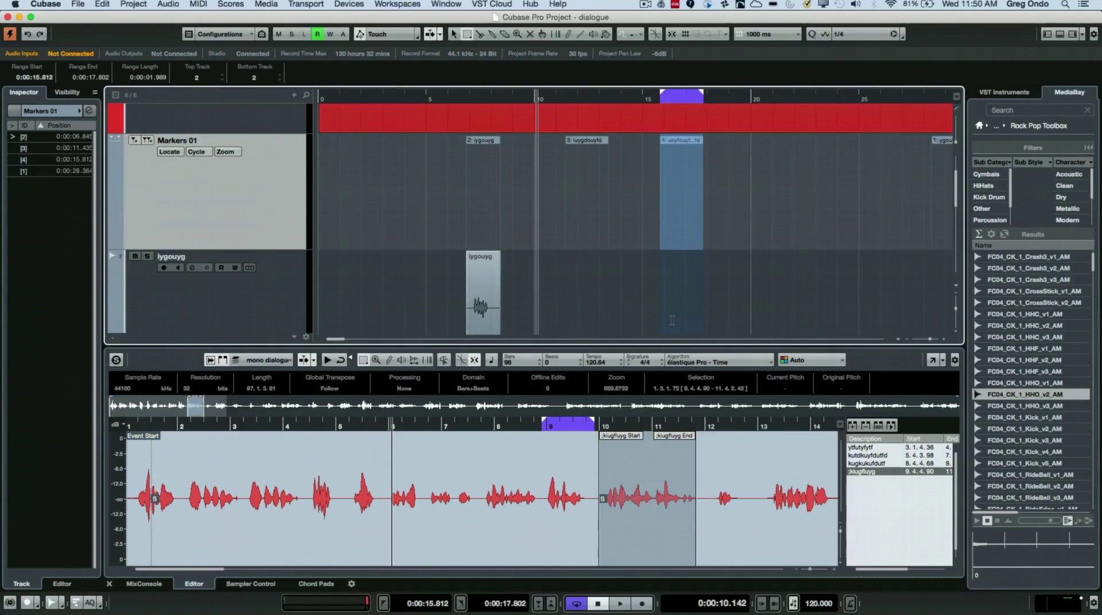
scroll(673, 322, up, 3)
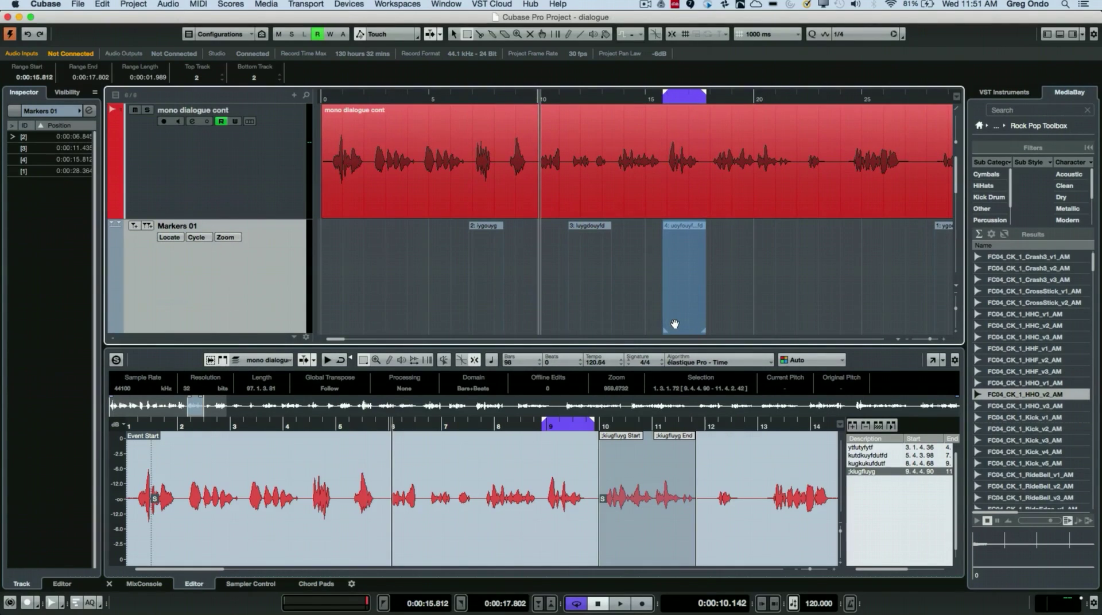